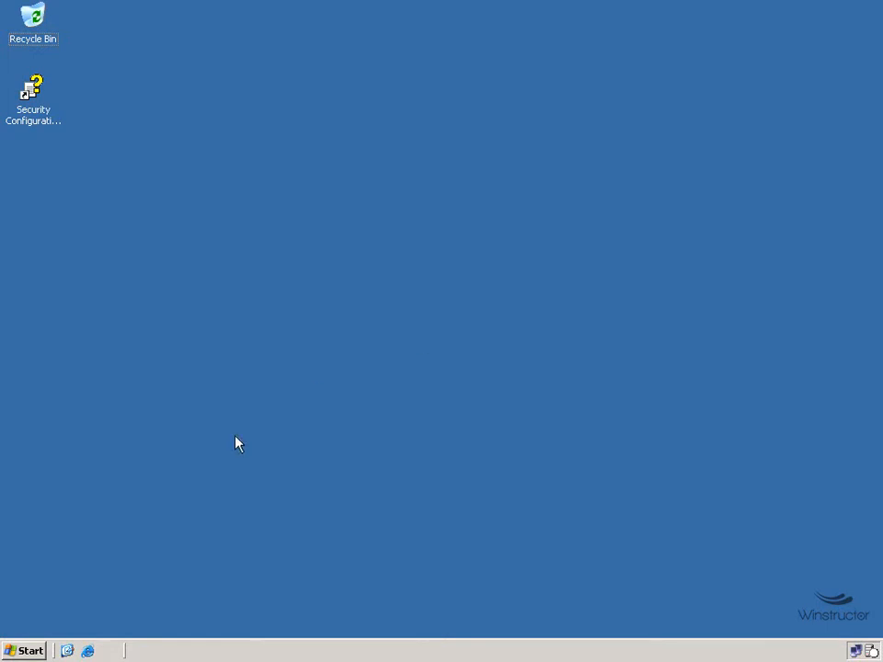
Step: Open ISA Server Management from the Microsoft ISA Server program group and maximize its window
{"action": "left_click", "coordinate": [37, 651]}
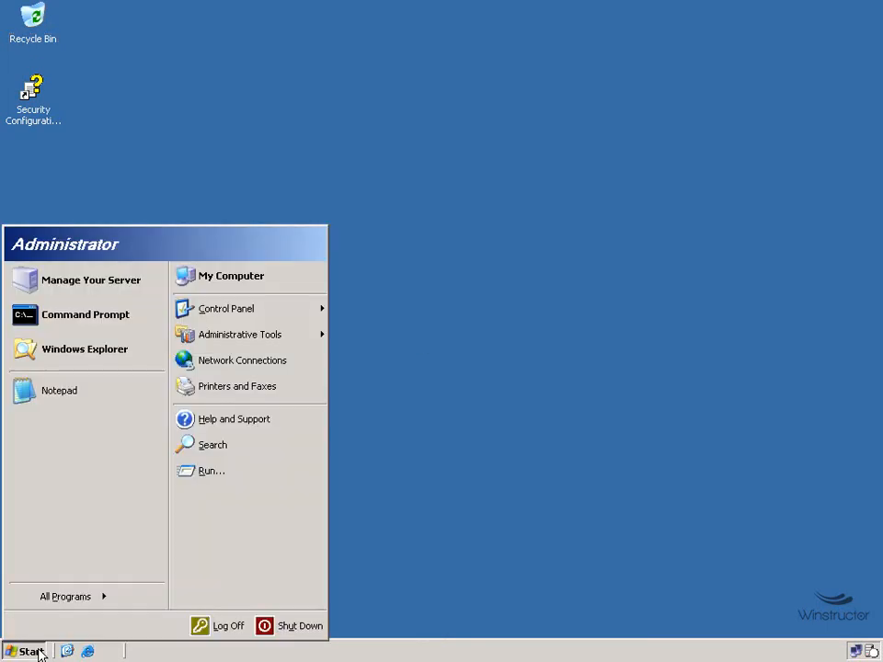
{"action": "left_click", "coordinate": [79, 598]}
{"action": "mouse_move", "coordinate": [181, 533]}
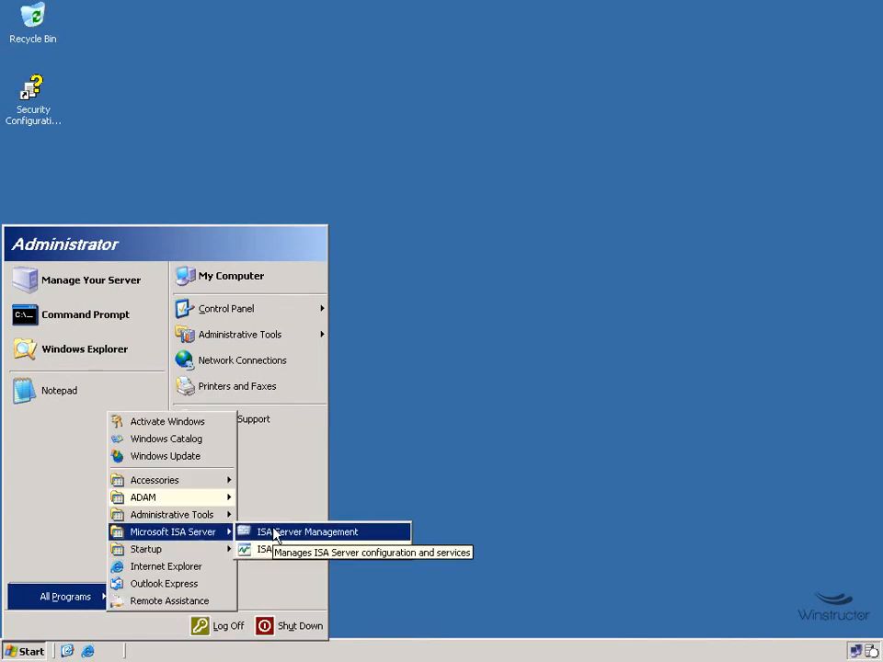
{"action": "left_click", "coordinate": [362, 538]}
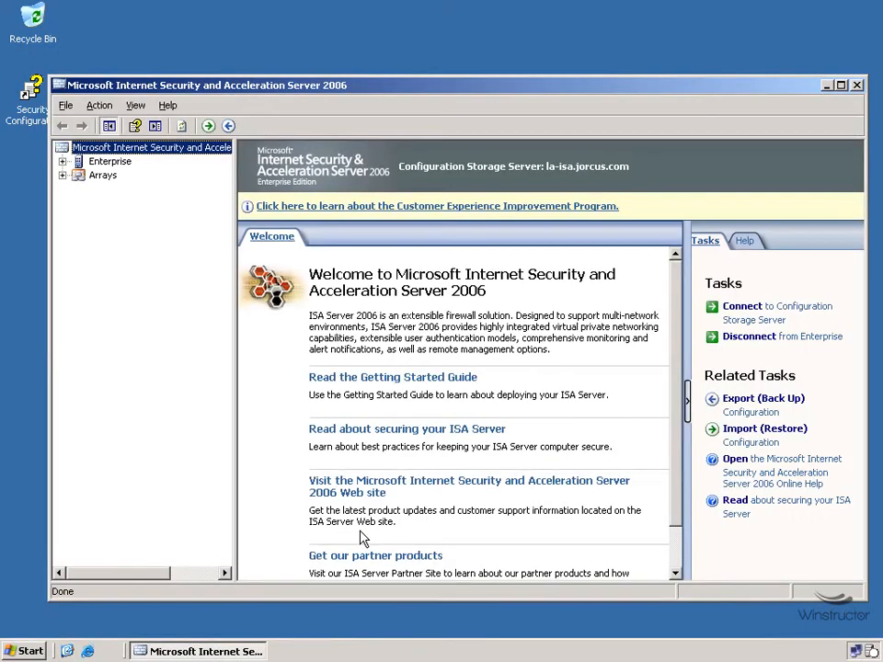
{"action": "left_click", "coordinate": [840, 85]}
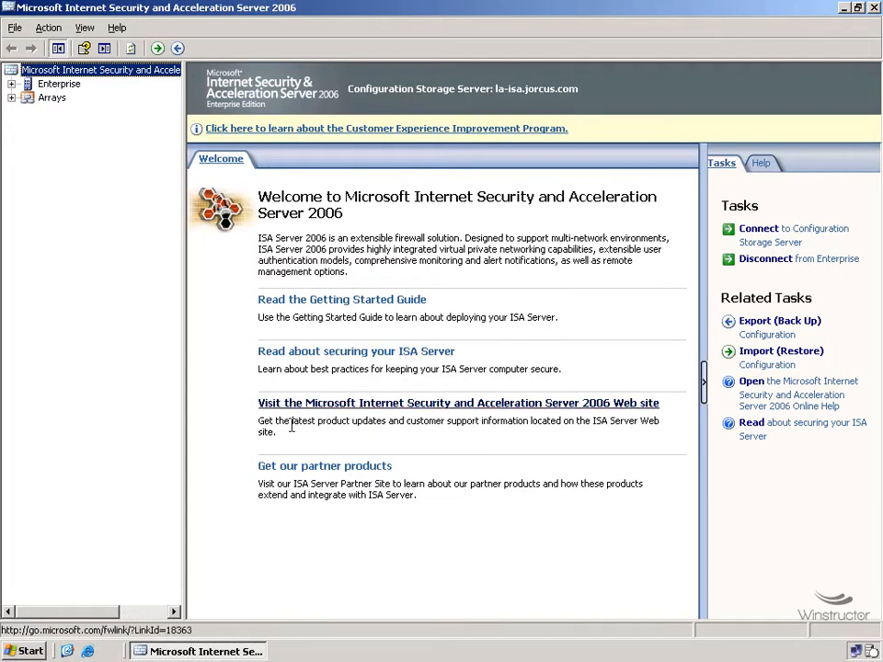
Step: Open Command Prompt on the ISA server and ping the client at 10.32.0.20
{"action": "left_click", "coordinate": [27, 652]}
{"action": "left_click", "coordinate": [128, 319]}
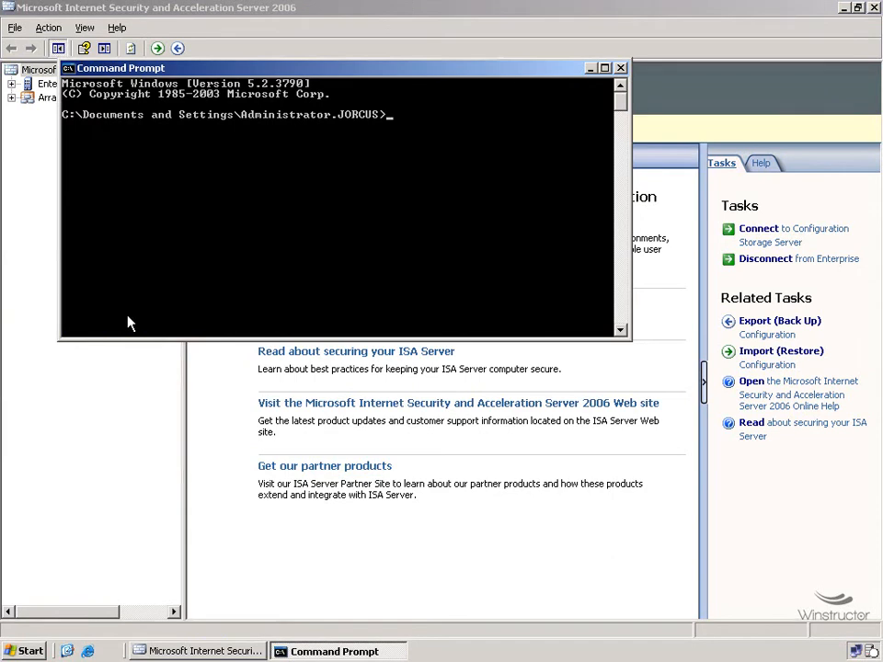
{"action": "type", "text": "ping 10.32.0.20"}
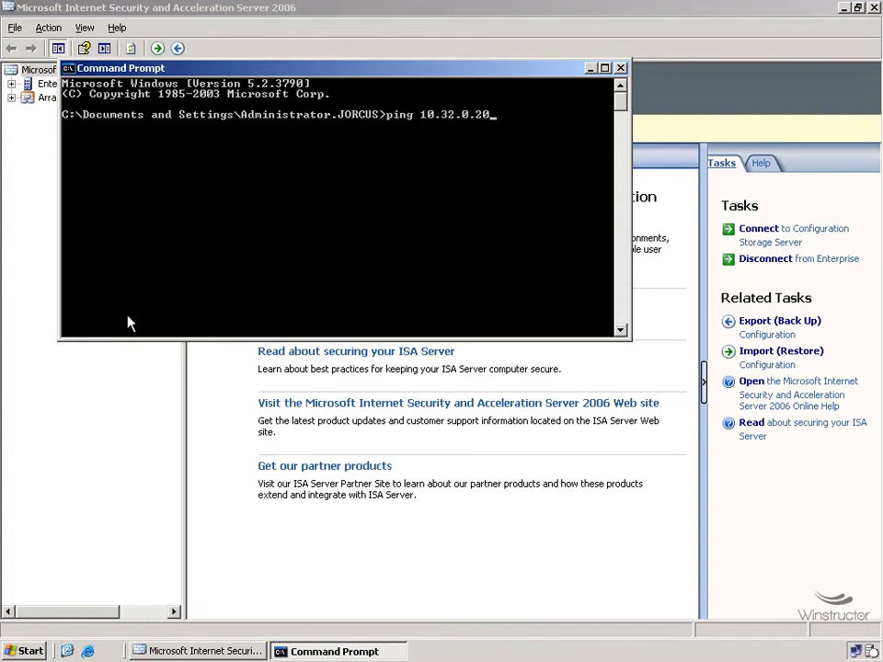
{"action": "key", "text": "Return"}
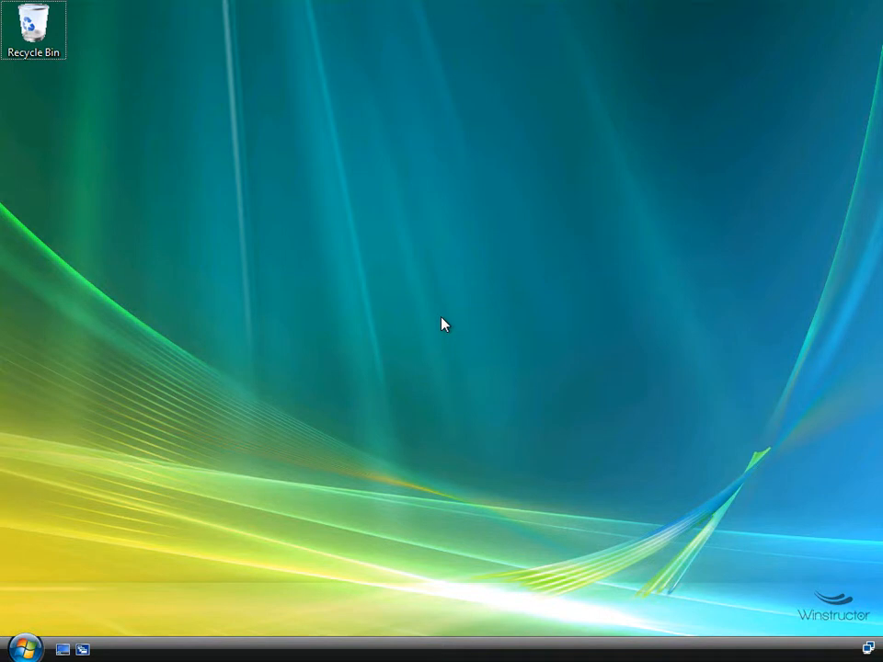
Step: Switch to the Windows Vista client, open a command prompt with cmd, and ping la-isa
{"action": "left_click", "coordinate": [37, 647]}
{"action": "type", "text": "cmd"}
{"action": "key", "text": "Return"}
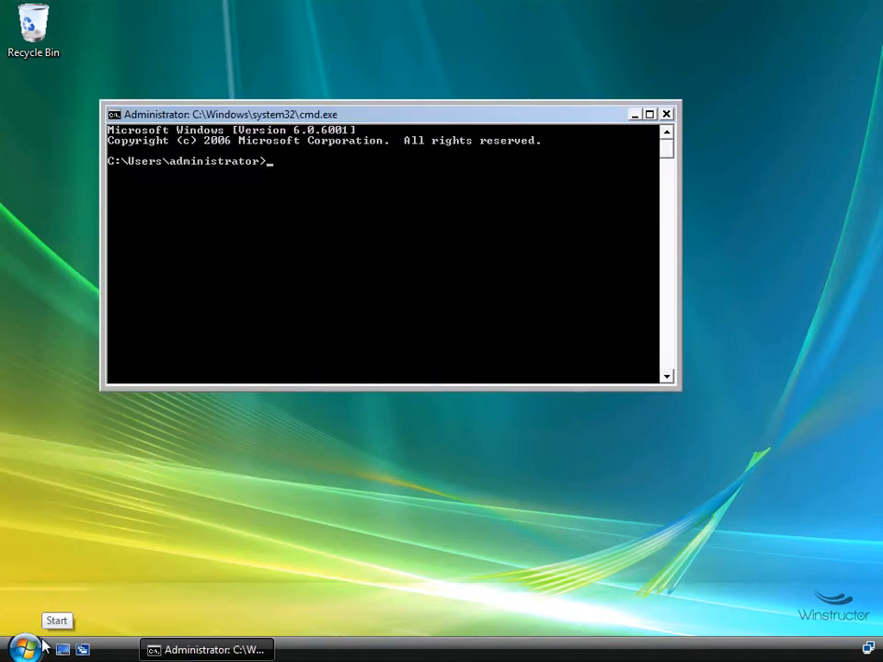
{"action": "type", "text": "ping la-isa"}
{"action": "key", "text": "Return"}
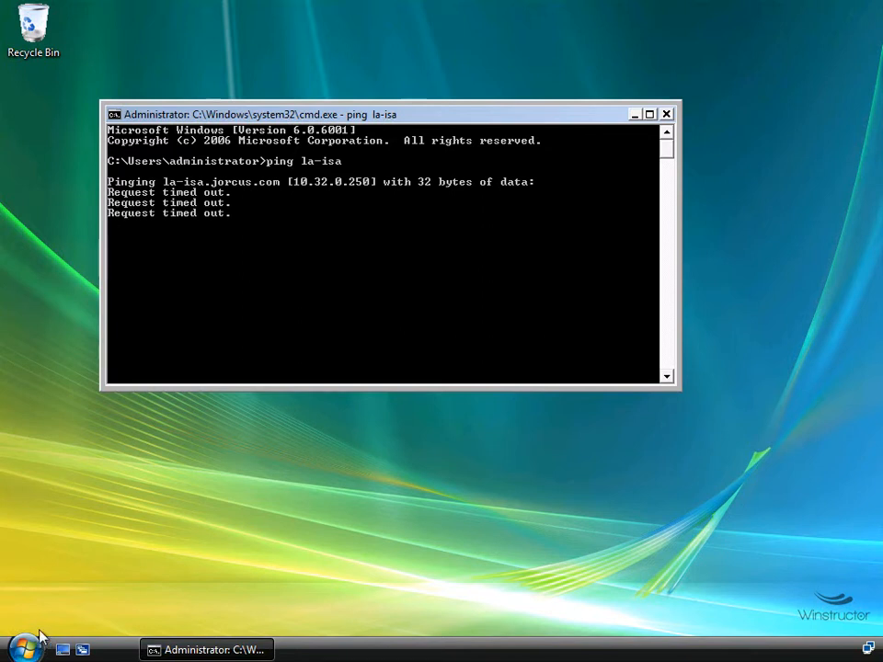
Step: Open Remote Desktop Connection from Accessories on the client and try to connect to la-isa
{"action": "left_click", "coordinate": [20, 647]}
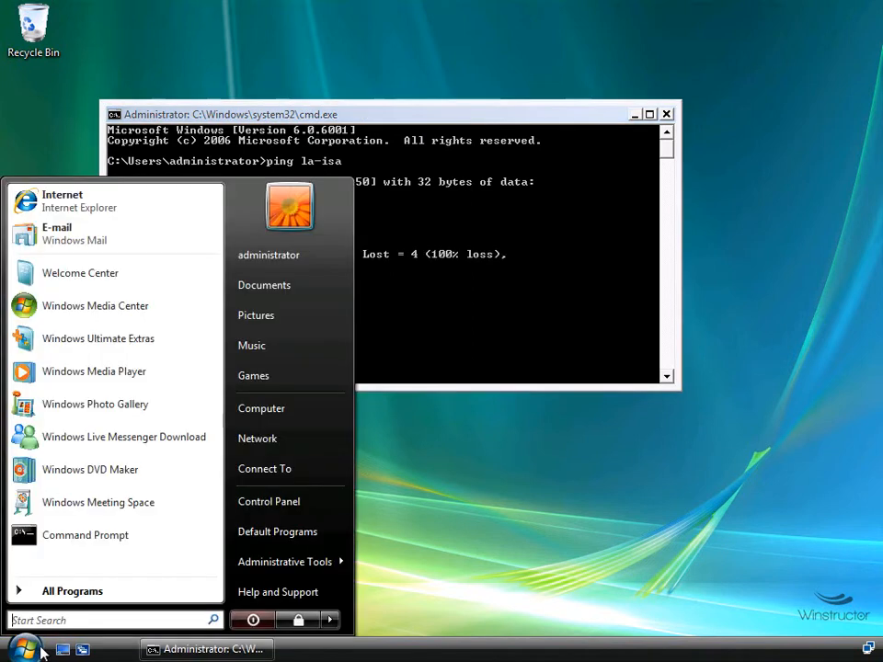
{"action": "left_click", "coordinate": [81, 593]}
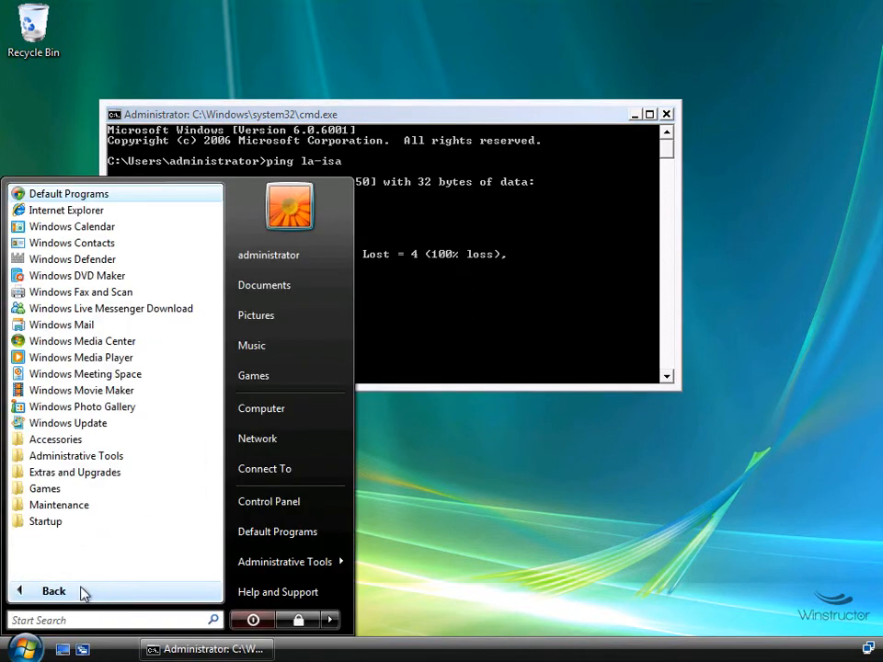
{"action": "left_click", "coordinate": [57, 439]}
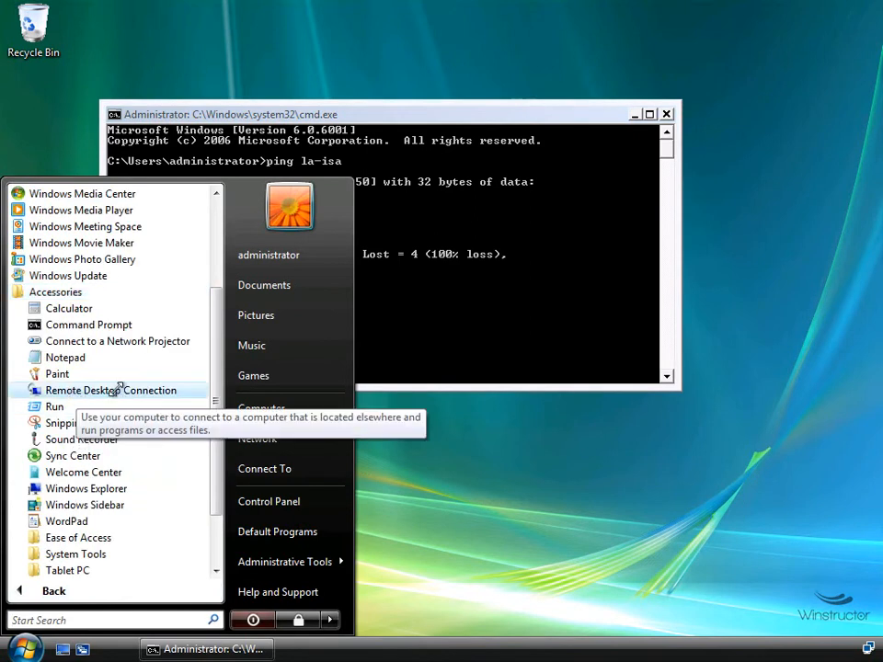
{"action": "left_click", "coordinate": [76, 392]}
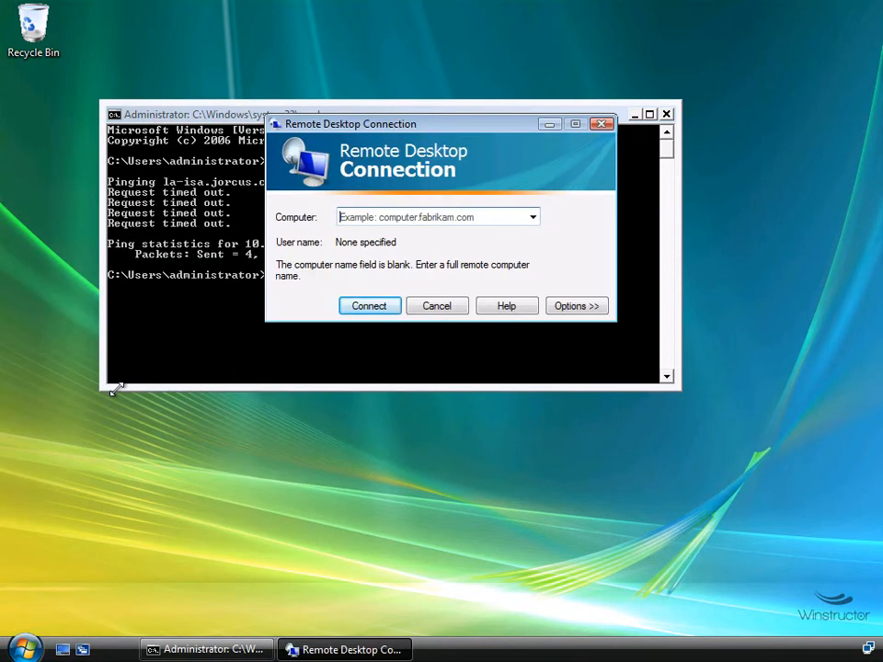
{"action": "type", "text": "la-isa"}
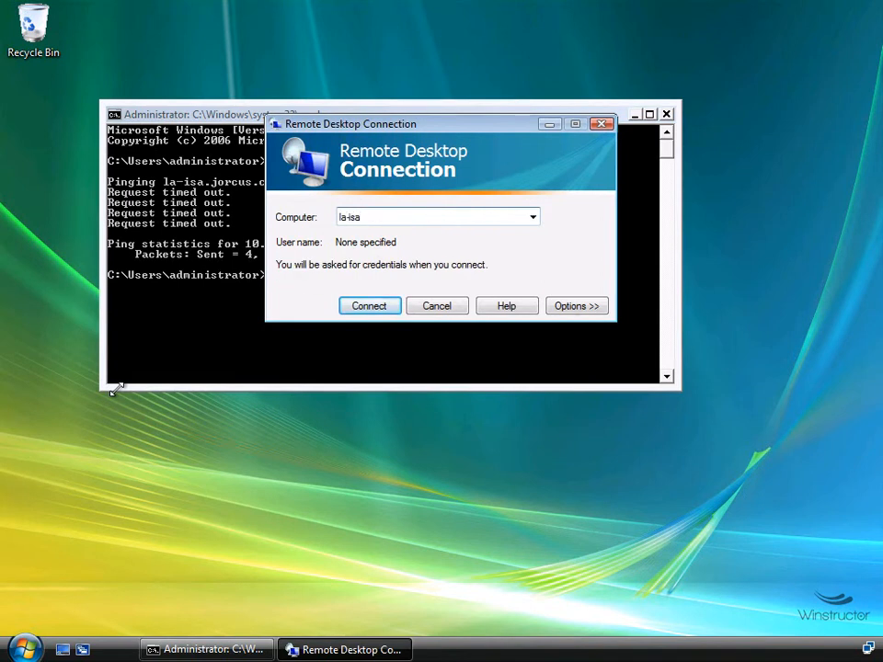
{"action": "left_click", "coordinate": [385, 311]}
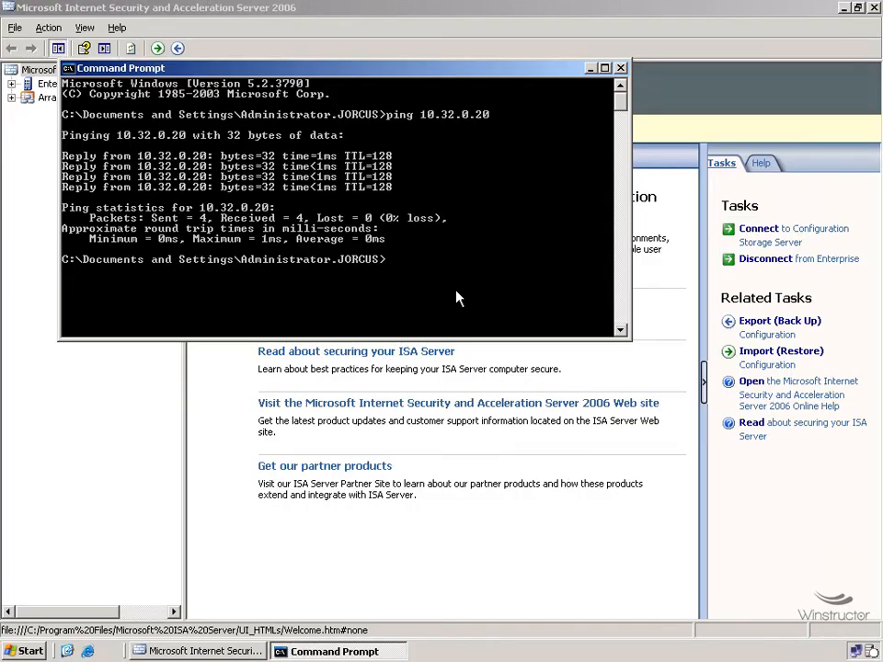
Step: Switch back to ISA Server Management, minimizing the command prompt, and open the System Policy Editor for the la-isa array's firewall policy
{"action": "left_click", "coordinate": [593, 69]}
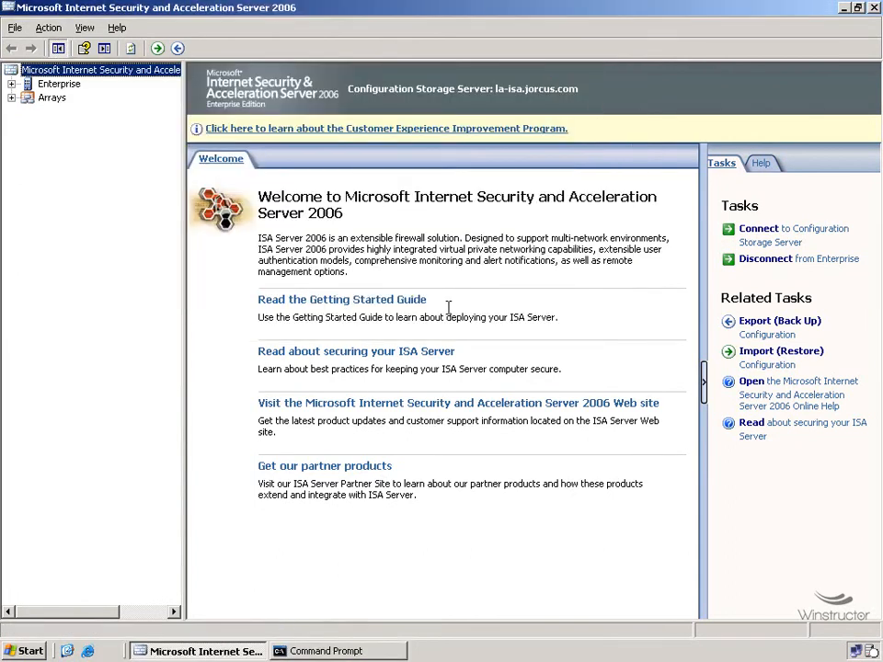
{"action": "left_click", "coordinate": [12, 98]}
{"action": "left_click", "coordinate": [29, 112]}
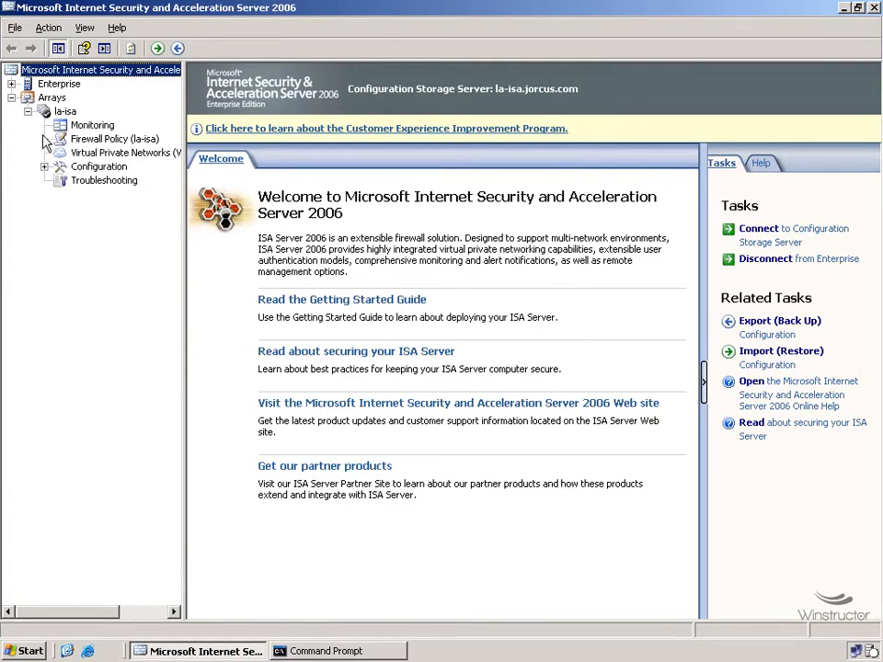
{"action": "left_click", "coordinate": [125, 143]}
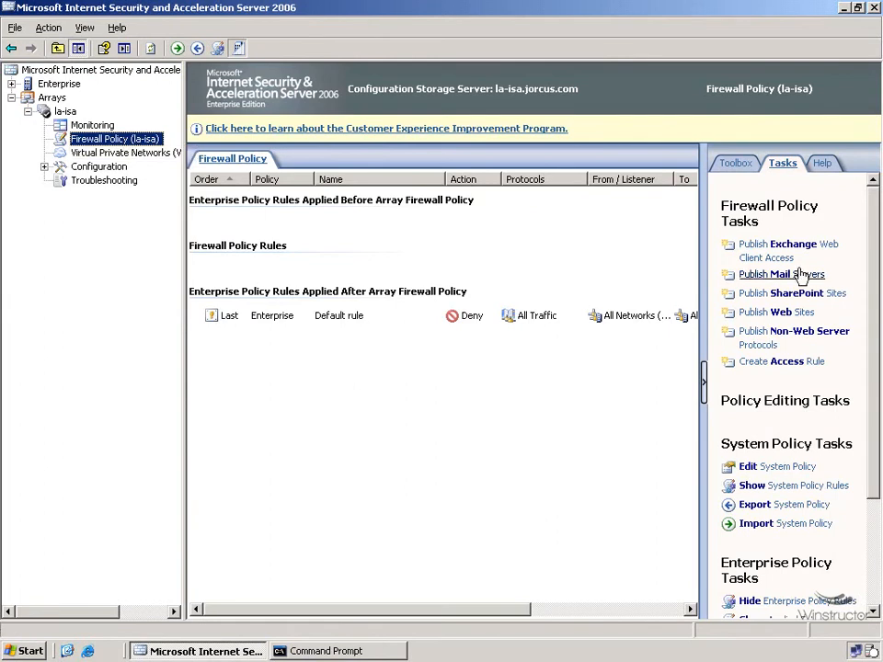
{"action": "left_click", "coordinate": [793, 473]}
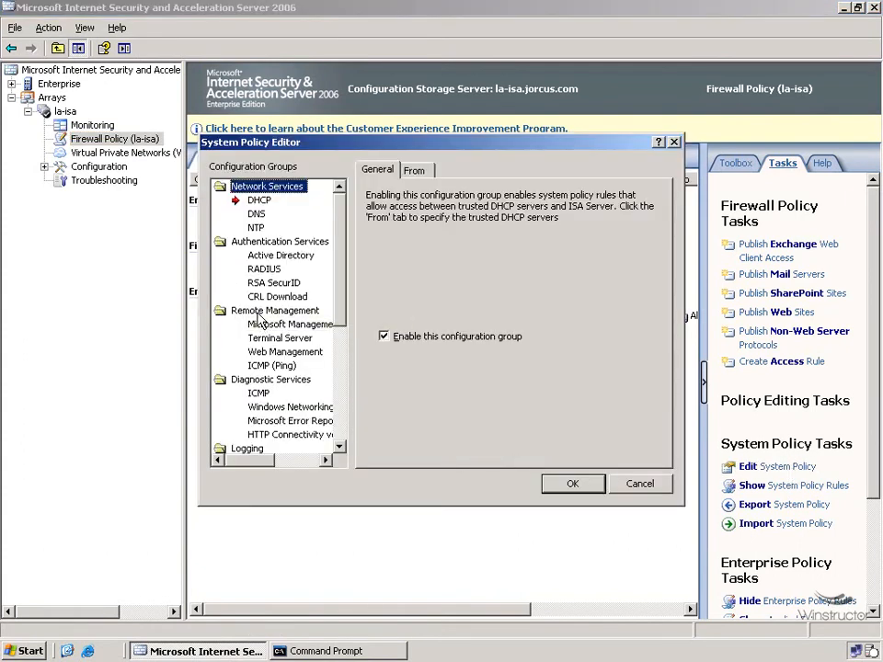
Step: Open the Remote Management Computers set for editing from the sources of the Terminal Server configuration group
{"action": "left_click", "coordinate": [295, 342]}
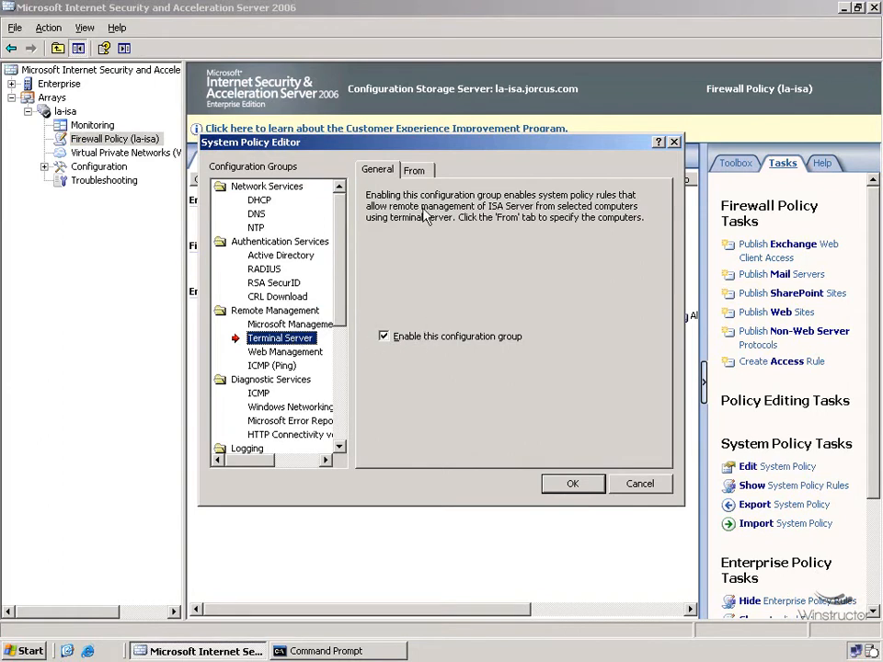
{"action": "left_click", "coordinate": [426, 173]}
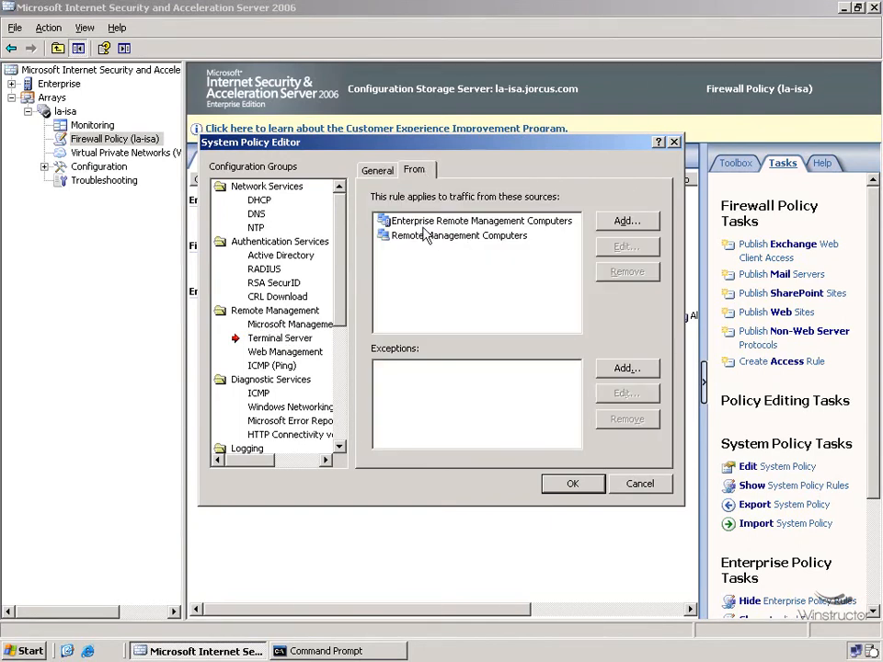
{"action": "left_click", "coordinate": [489, 238]}
{"action": "left_click", "coordinate": [630, 249]}
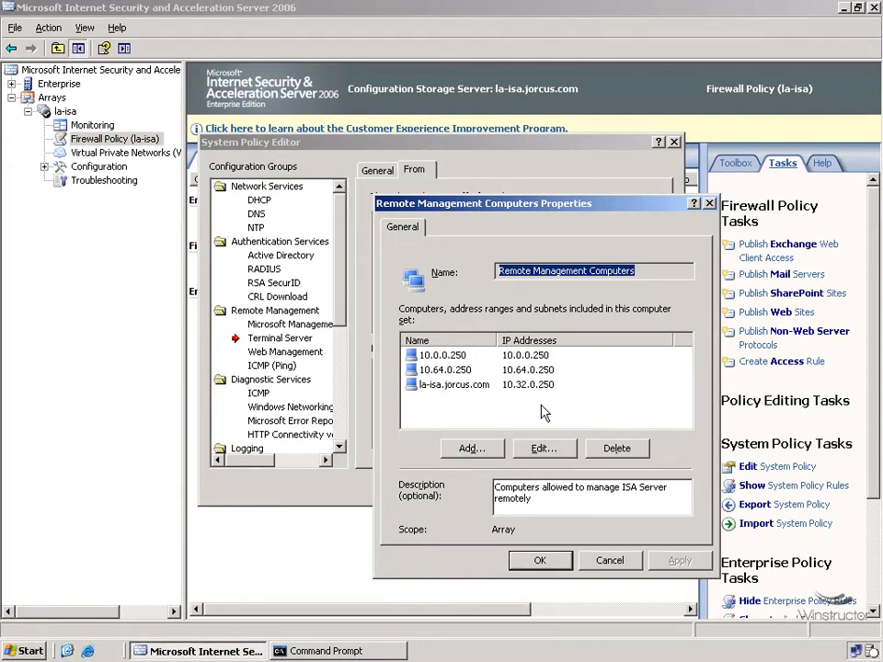
Step: Add a computer named la-desk-01v with IP address 10.32.0.20 to the Remote Management Computers set and accept the set's properties
{"action": "left_click", "coordinate": [501, 449]}
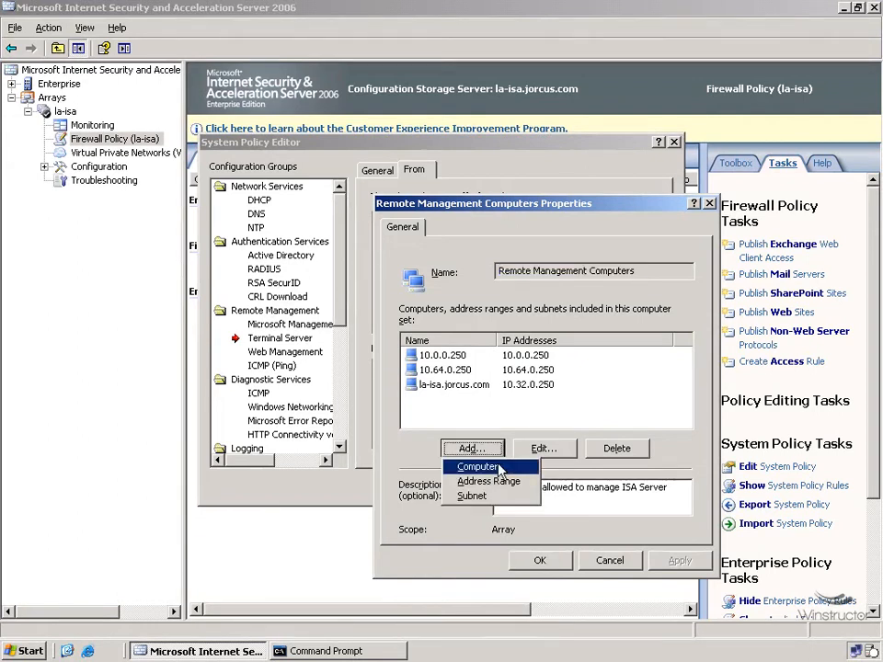
{"action": "left_click", "coordinate": [500, 469]}
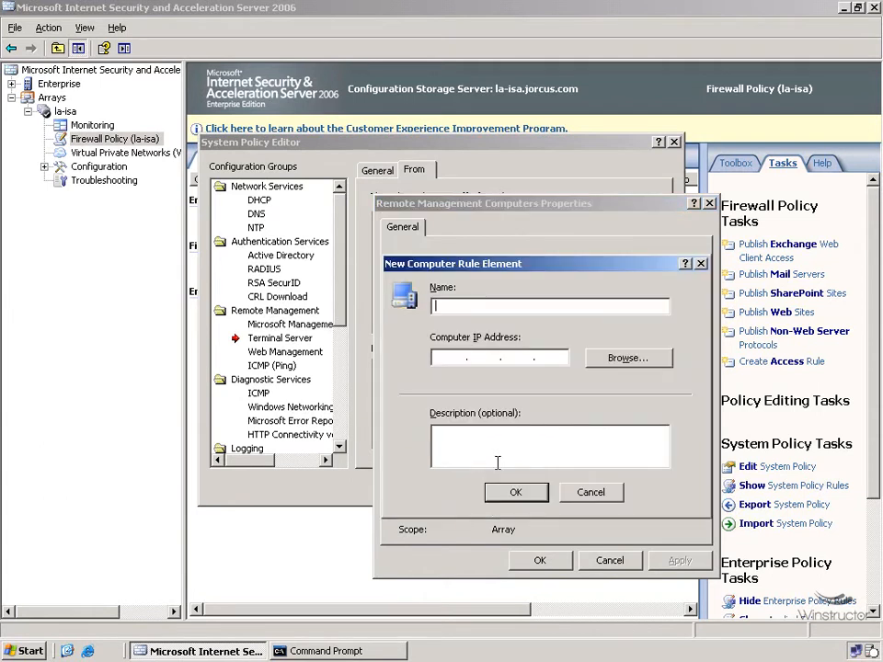
{"action": "type", "text": "la-desk-01v"}
{"action": "key", "text": "Tab"}
{"action": "type", "text": "10.32.0.20"}
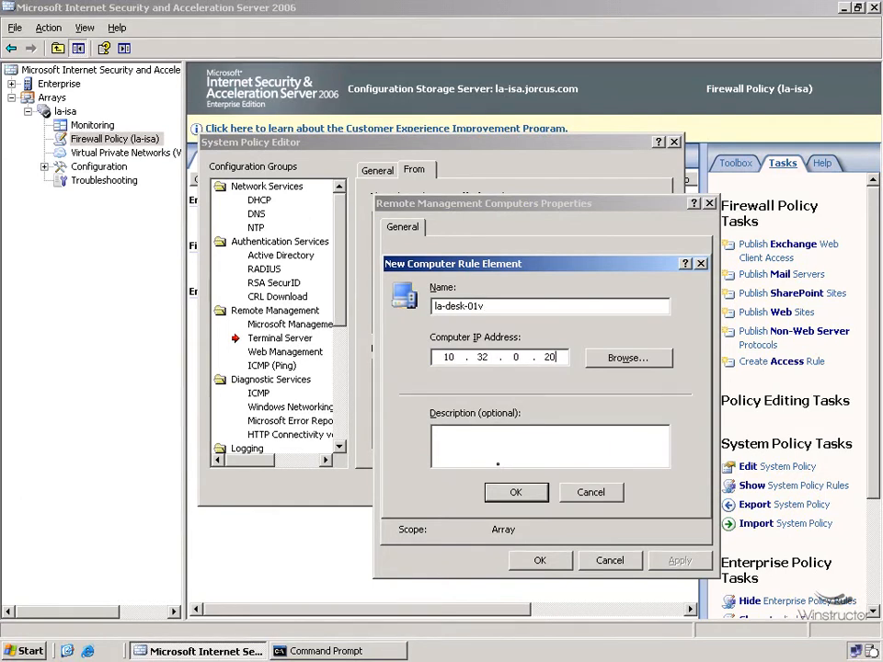
{"action": "left_click", "coordinate": [515, 493]}
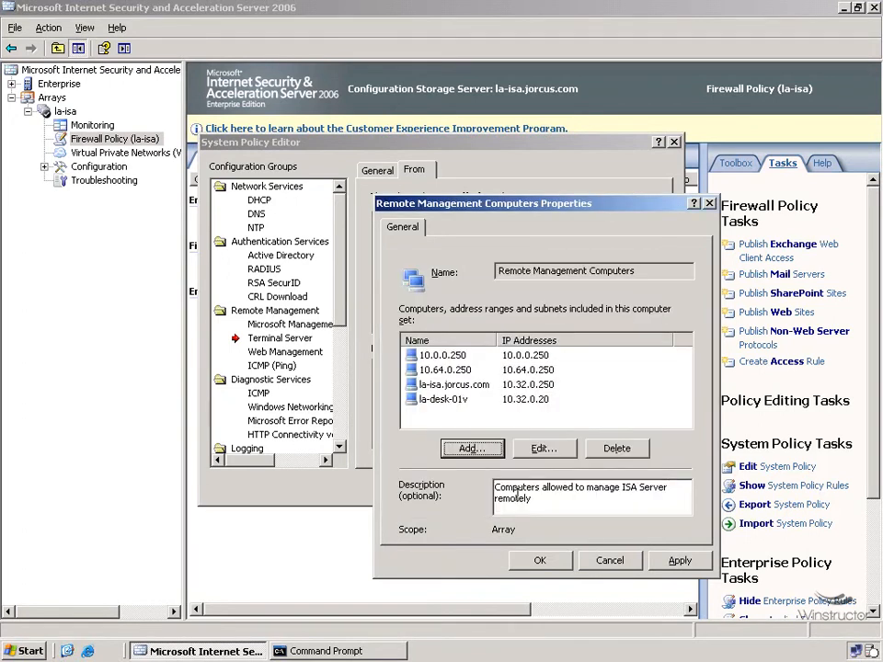
{"action": "left_click", "coordinate": [557, 564]}
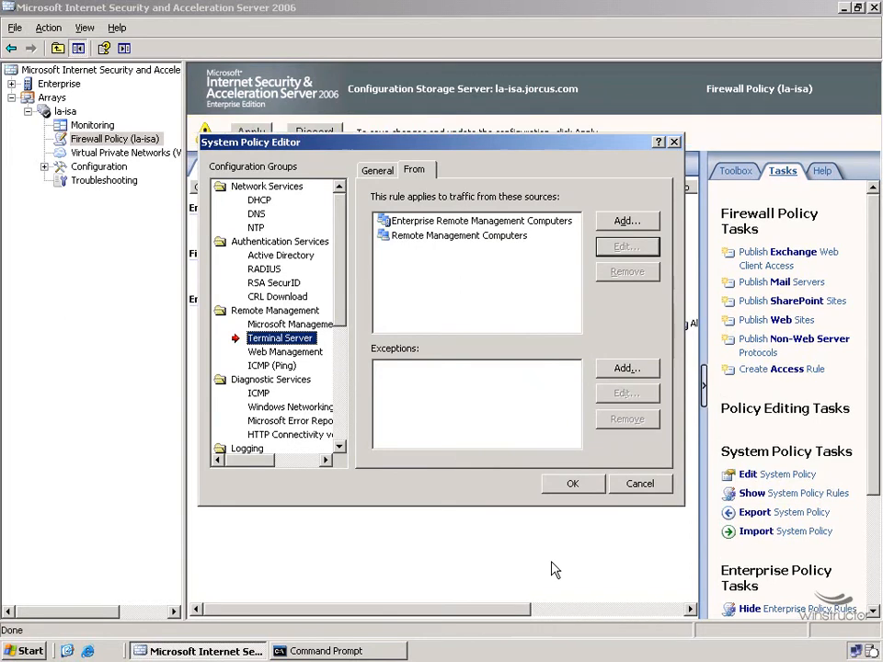
Step: Accept the system policy edits and apply the pending changes to the ISA Server configuration
{"action": "left_click", "coordinate": [572, 486]}
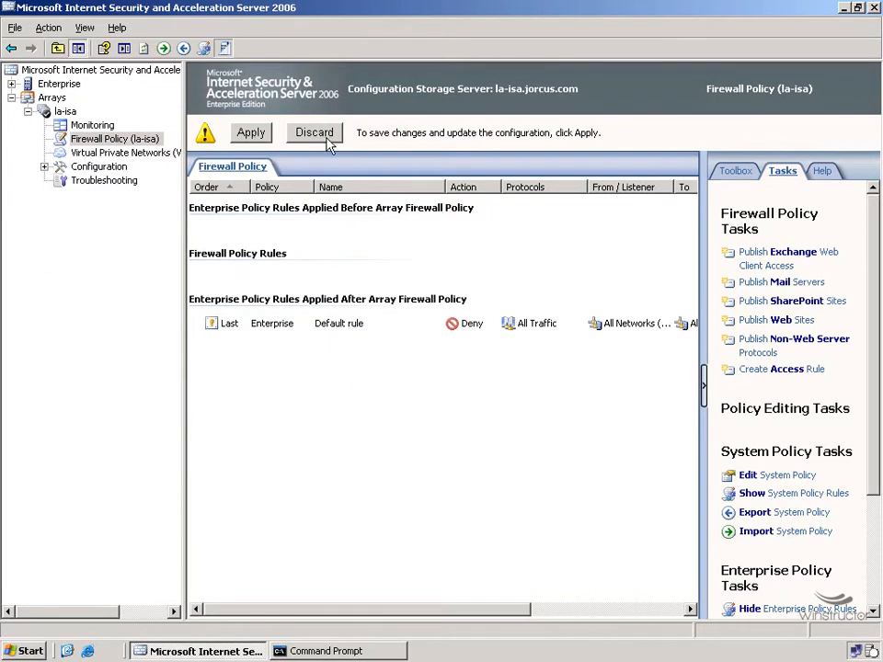
{"action": "left_click", "coordinate": [252, 134]}
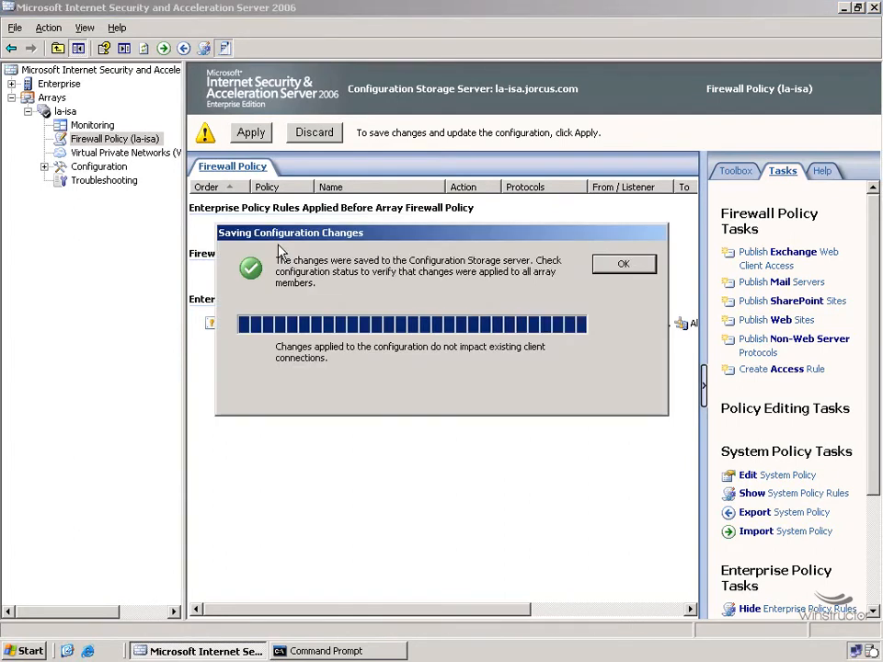
{"action": "left_click", "coordinate": [630, 270]}
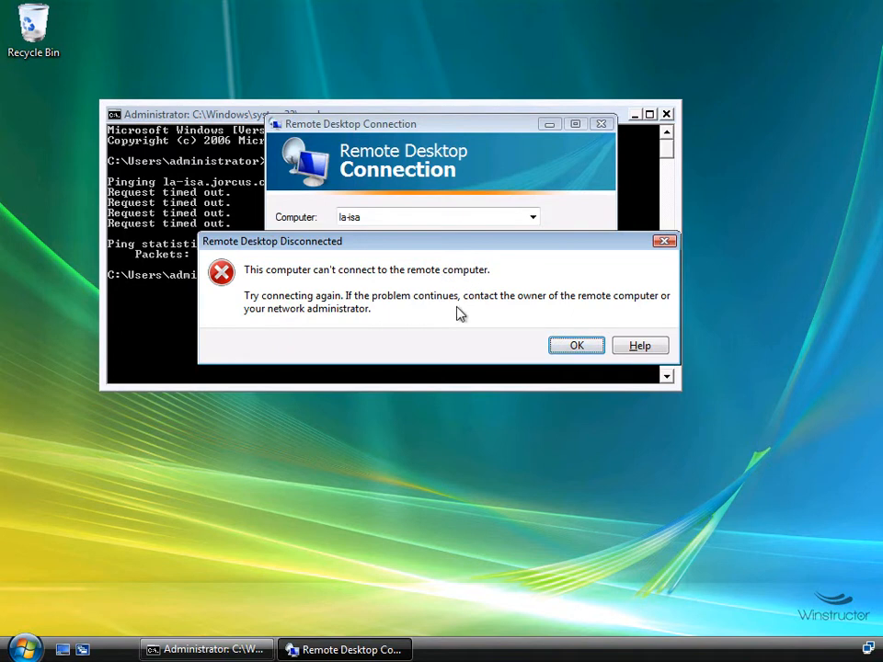
Step: Switch to the Vista client and reconnect to la-isa over Remote Desktop, accepting the unverified identity and suppressing that warning for future connections
{"action": "left_click", "coordinate": [575, 348]}
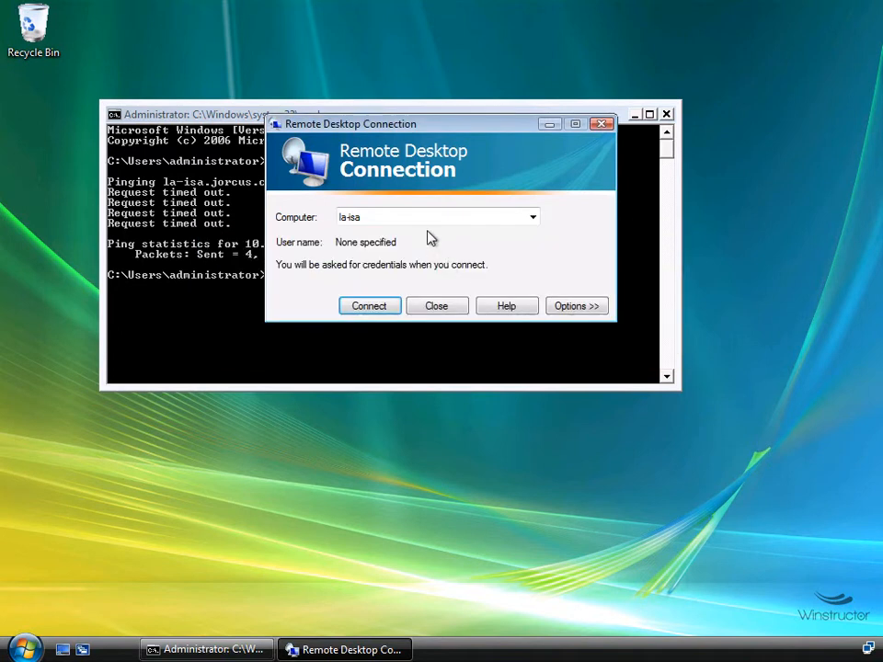
{"action": "left_click", "coordinate": [383, 309]}
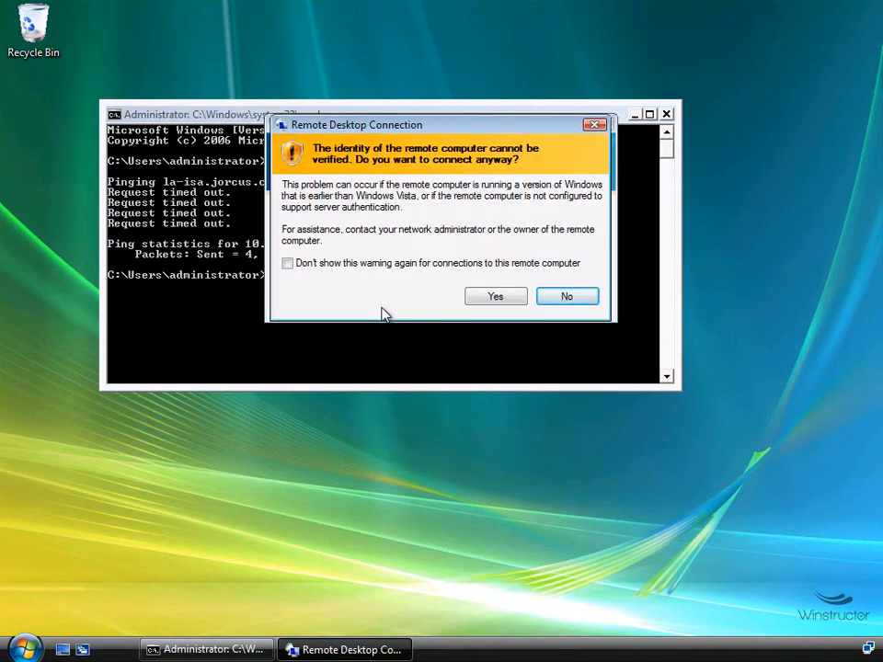
{"action": "left_click", "coordinate": [287, 263]}
{"action": "left_click", "coordinate": [492, 299]}
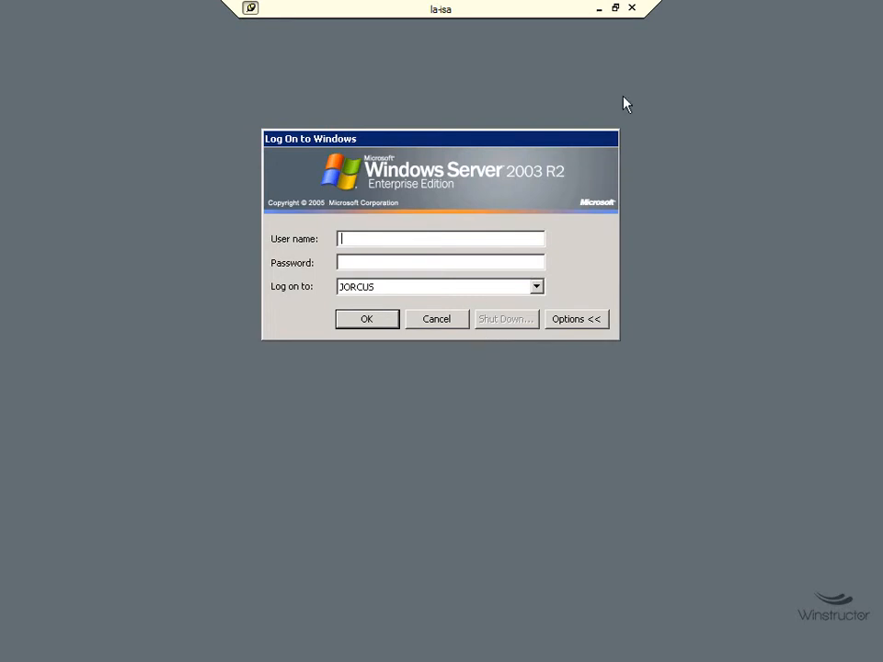
Step: End the la-isa remote session and close Remote Desktop Connection and the command prompt
{"action": "left_click", "coordinate": [632, 8]}
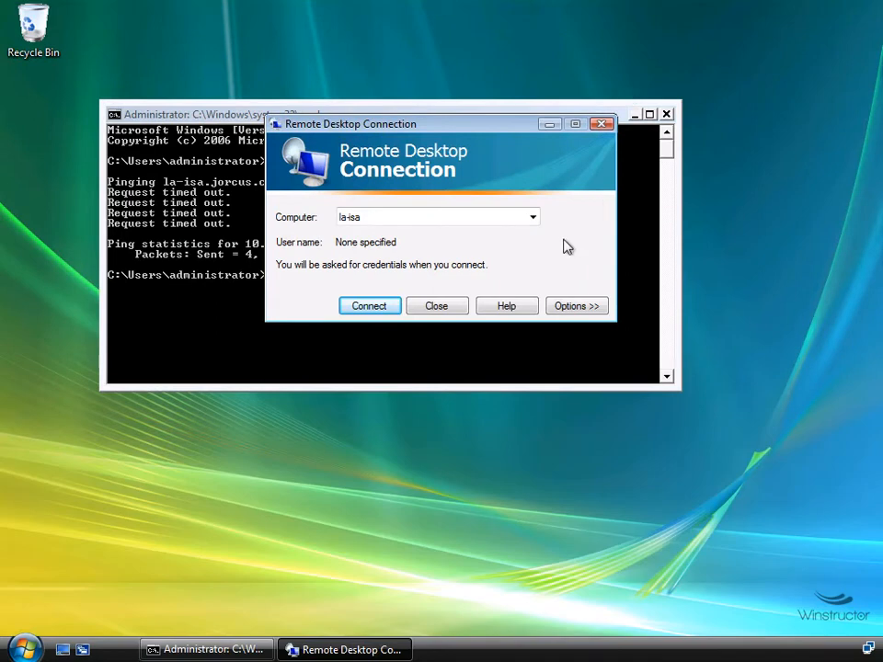
{"action": "left_click", "coordinate": [601, 124]}
{"action": "left_click", "coordinate": [667, 114]}
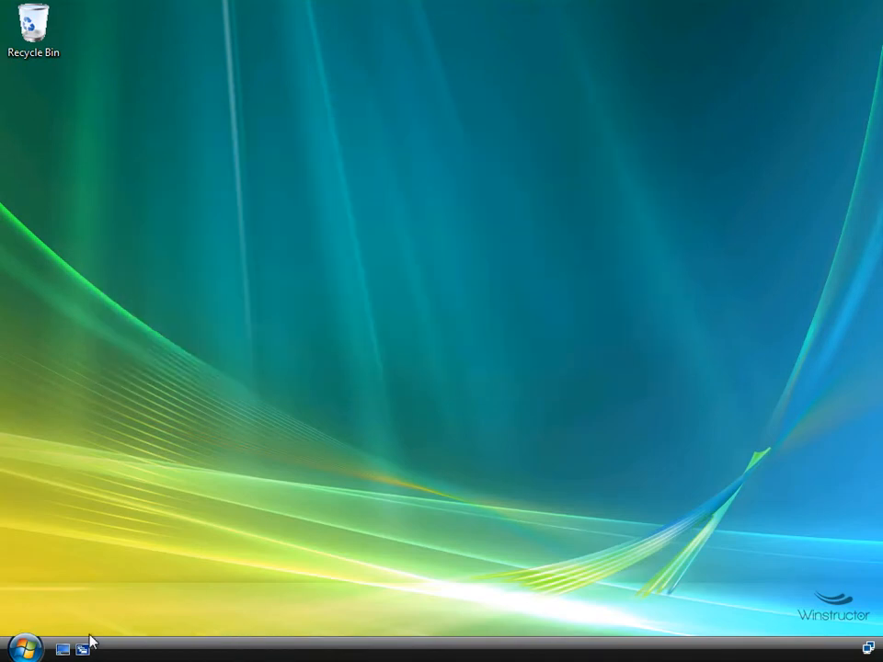
Step: Launch Internet Explorer on the Vista client
{"action": "left_click", "coordinate": [25, 648]}
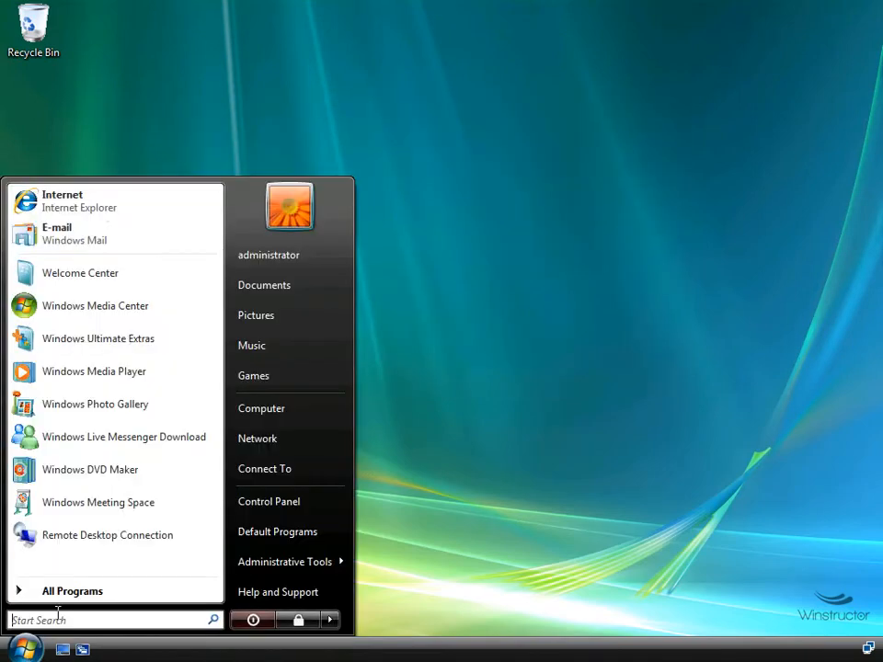
{"action": "left_click", "coordinate": [103, 204]}
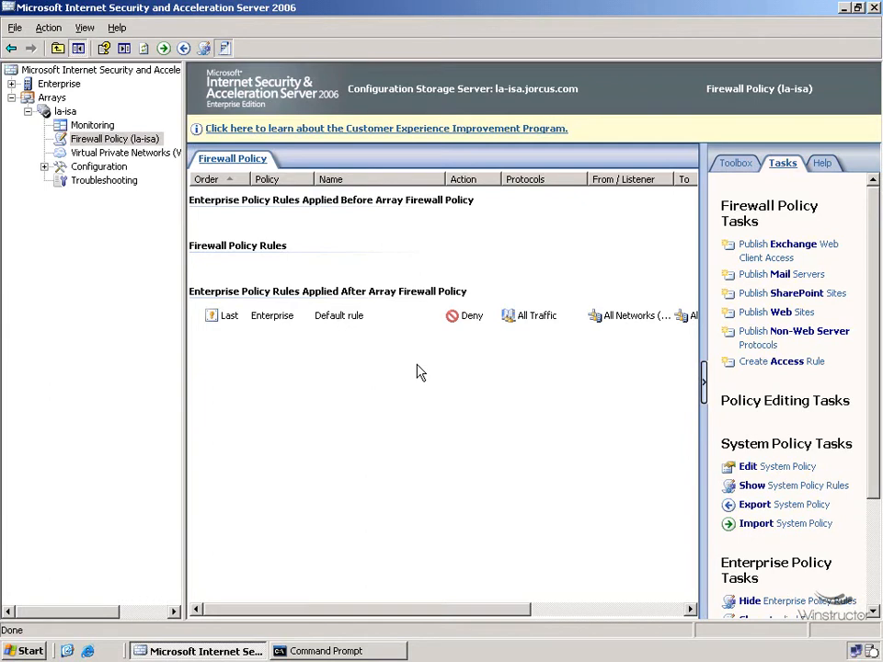
Step: Switch to the ISA Server console, show and hide the Firewall Policy's system policy rules, and review the default rule's columns
{"action": "left_click", "coordinate": [123, 140]}
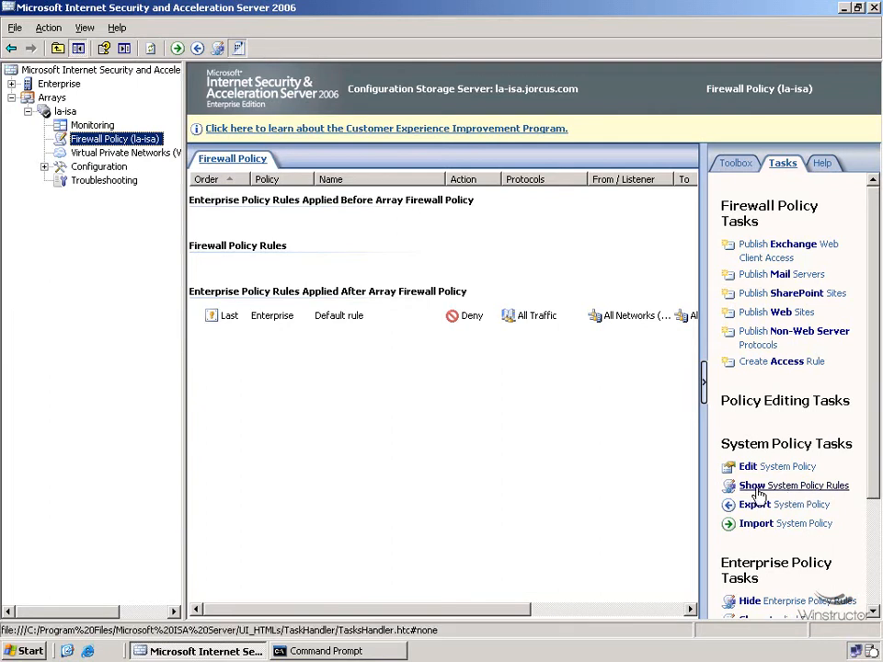
{"action": "left_click", "coordinate": [830, 497]}
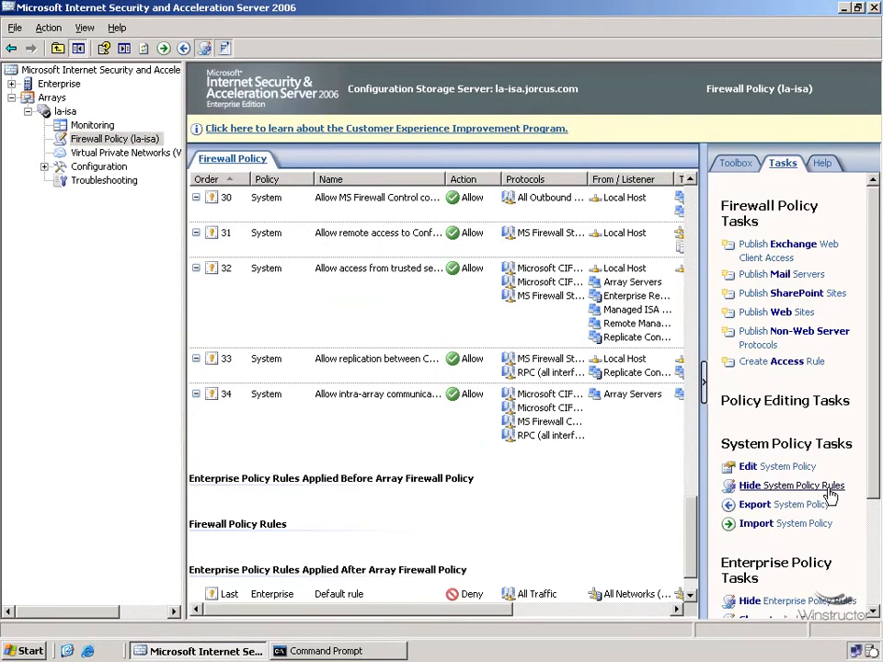
{"action": "left_click_drag", "start_coordinate": [690, 531], "coordinate": [692, 581]}
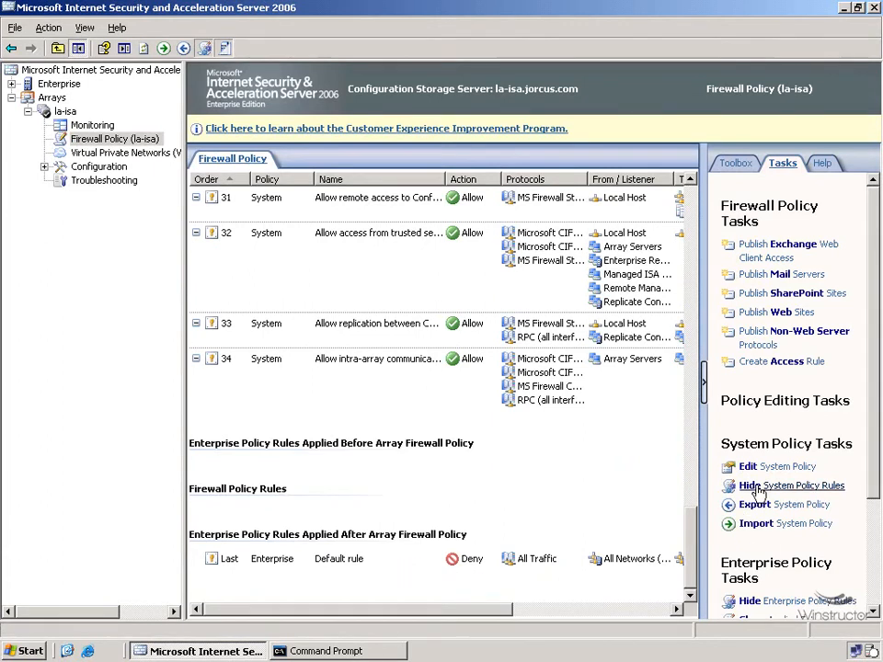
{"action": "left_click", "coordinate": [797, 487]}
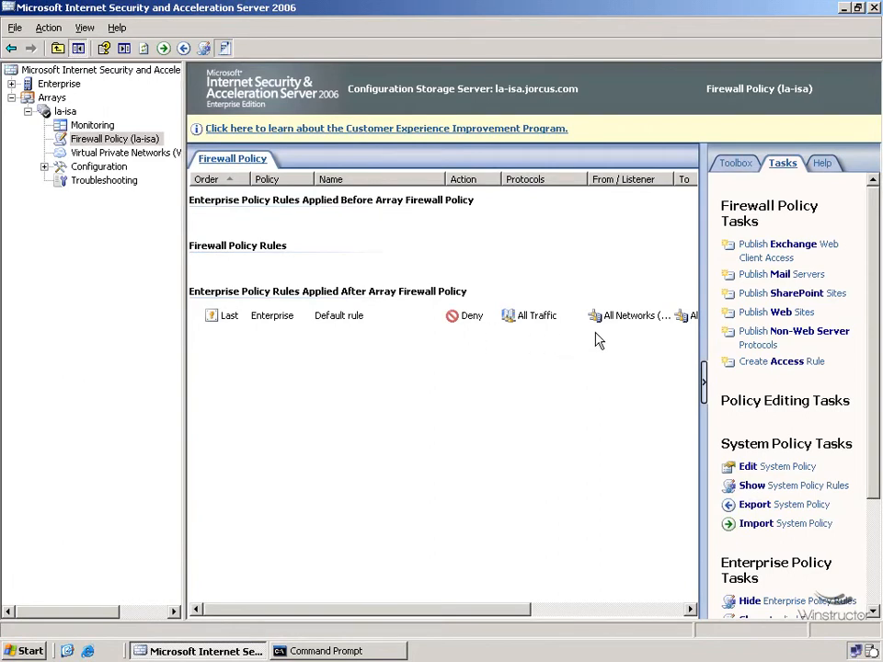
{"action": "left_click_drag", "start_coordinate": [528, 609], "coordinate": [678, 612]}
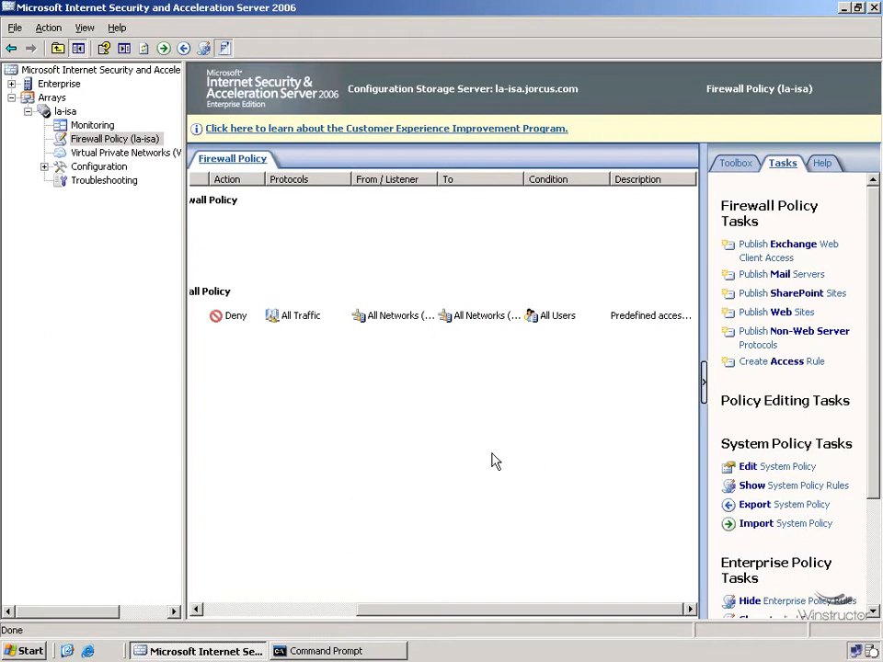
{"action": "left_click_drag", "start_coordinate": [468, 611], "coordinate": [294, 610]}
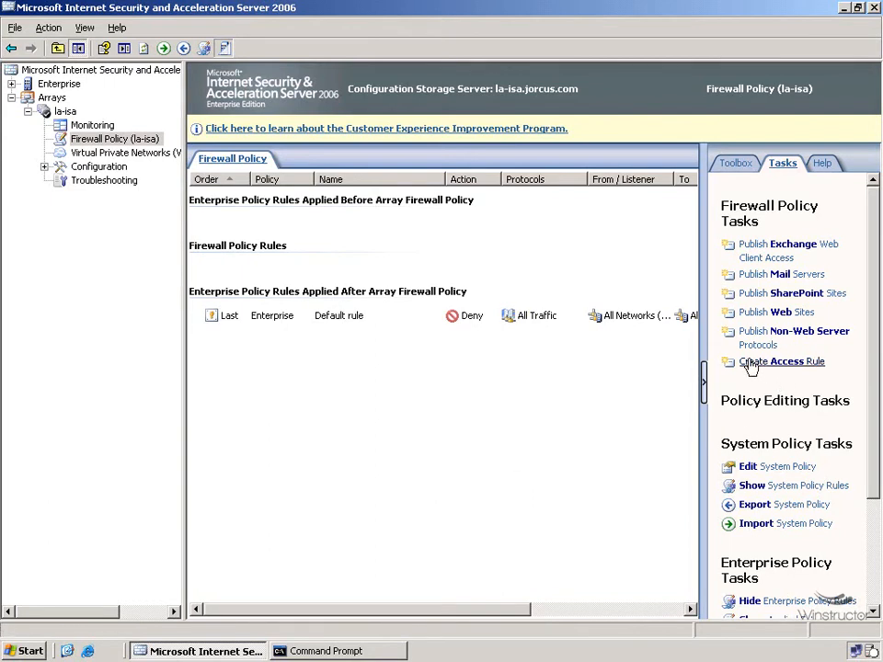
Step: Start a new access rule named Allow Internet Access and set its rule action to Allow
{"action": "left_click", "coordinate": [795, 368]}
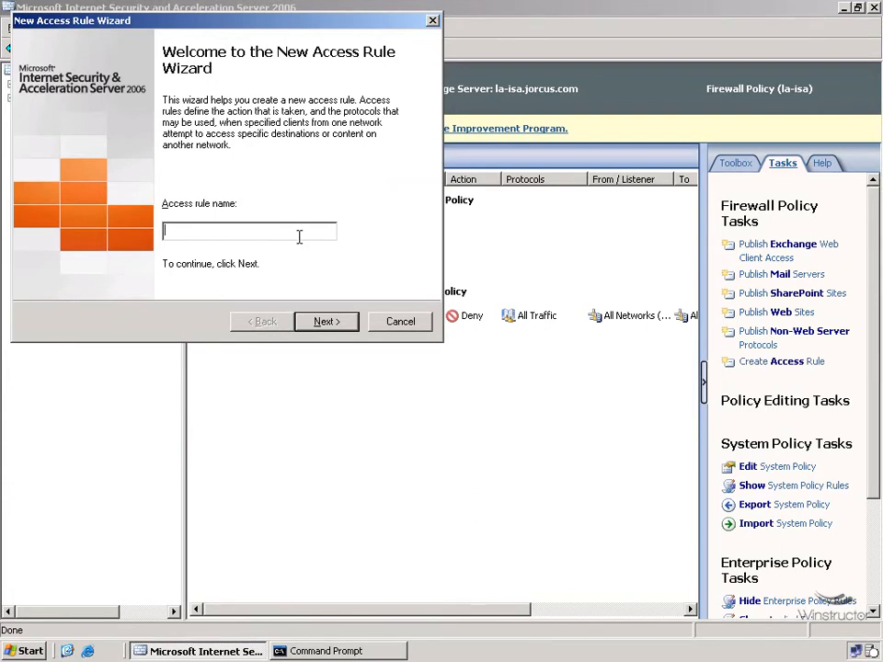
{"action": "type", "text": "Allow Internet Access"}
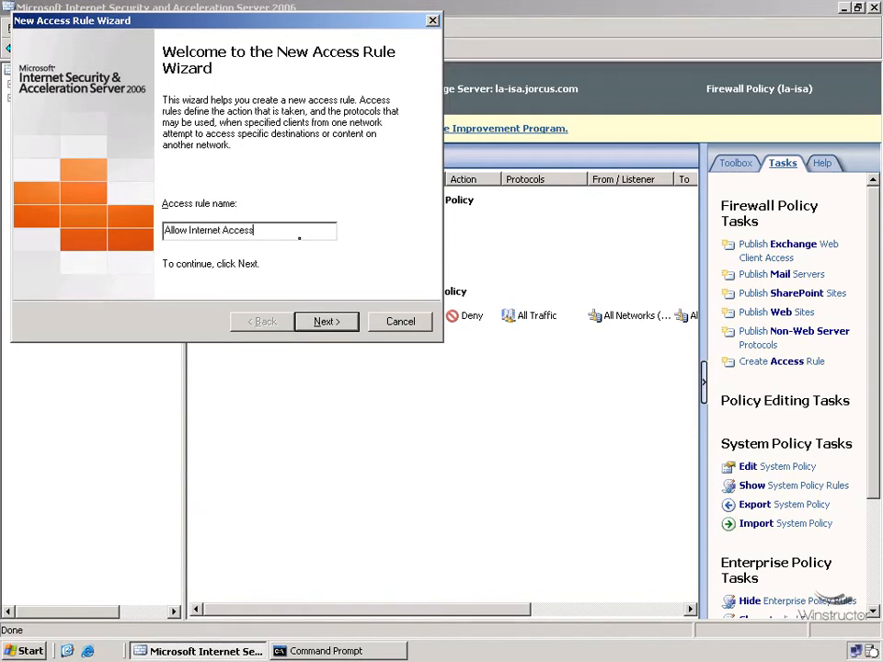
{"action": "left_click", "coordinate": [332, 324]}
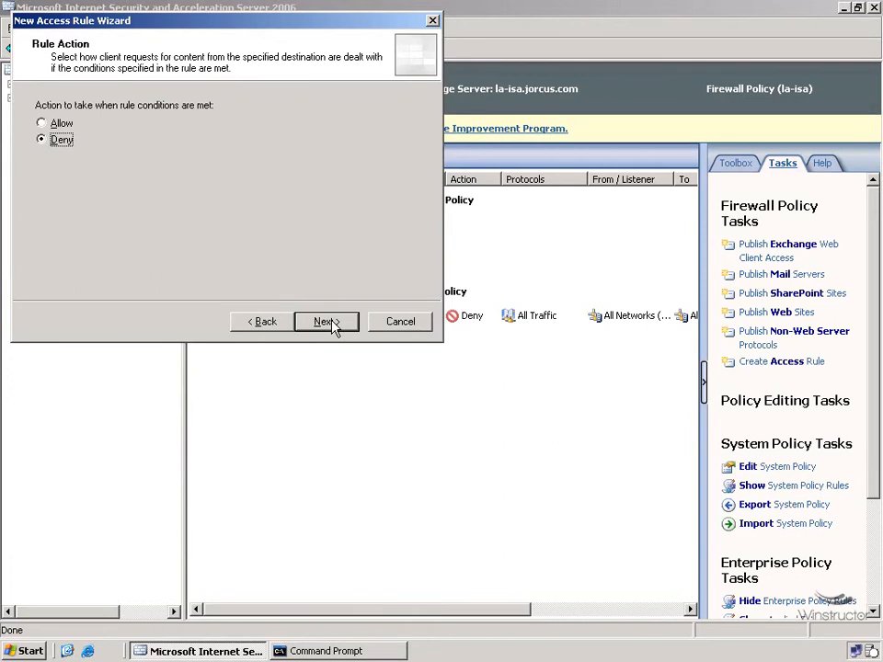
{"action": "left_click", "coordinate": [68, 128]}
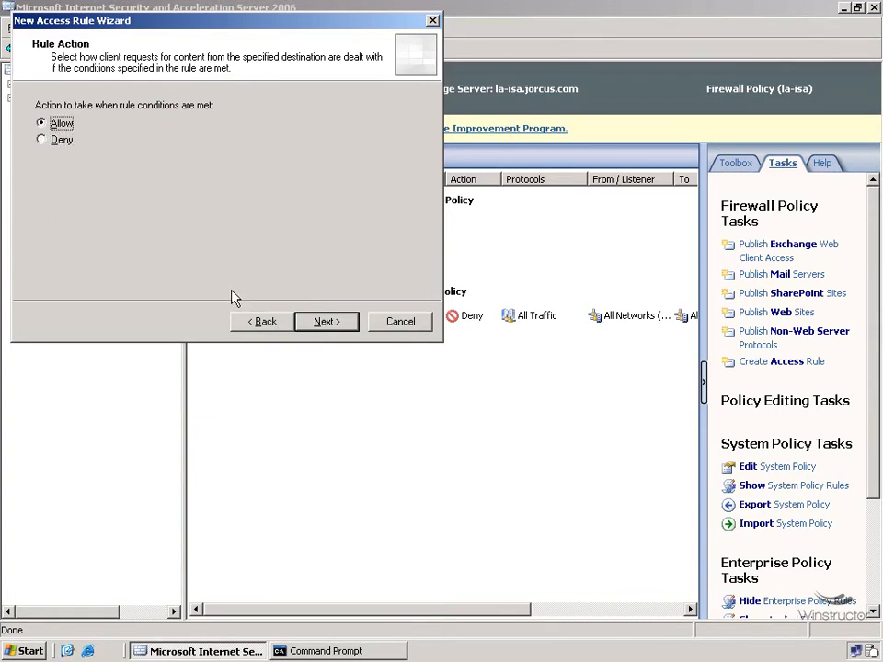
{"action": "left_click", "coordinate": [328, 322]}
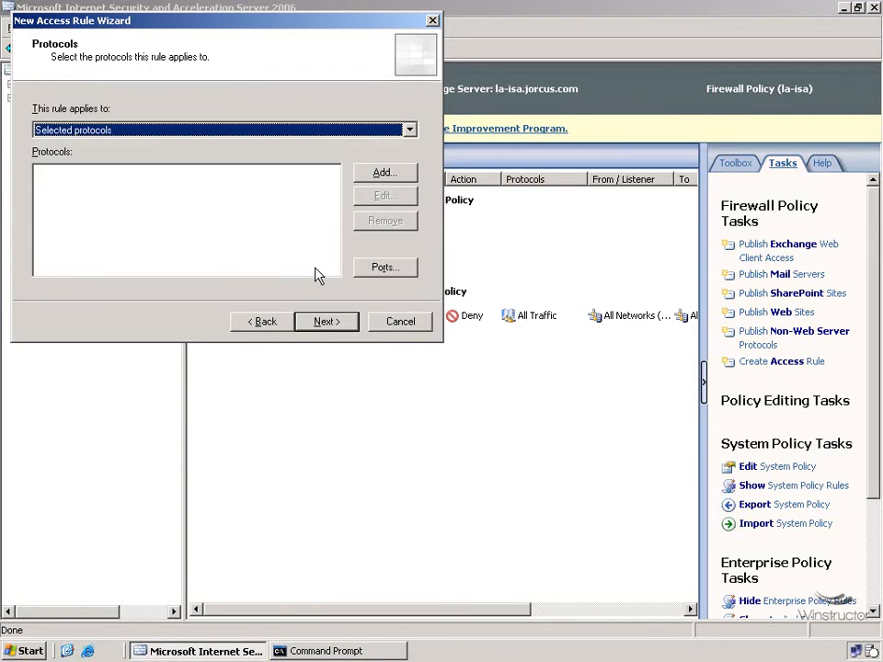
Step: Keep the rule limited to selected protocols and add HTTP and HTTPS from the Web protocols
{"action": "left_click", "coordinate": [171, 130]}
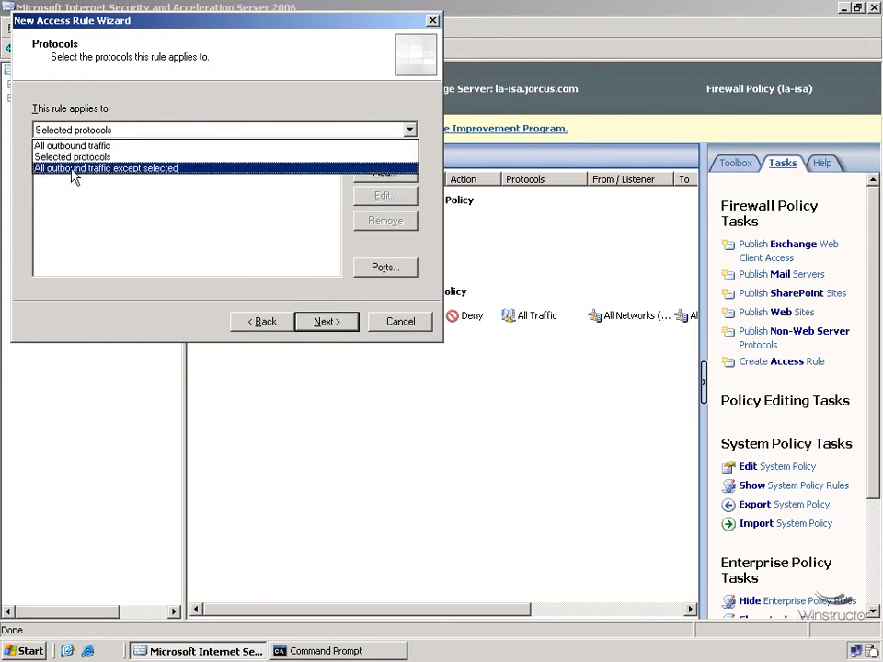
{"action": "left_click", "coordinate": [181, 219]}
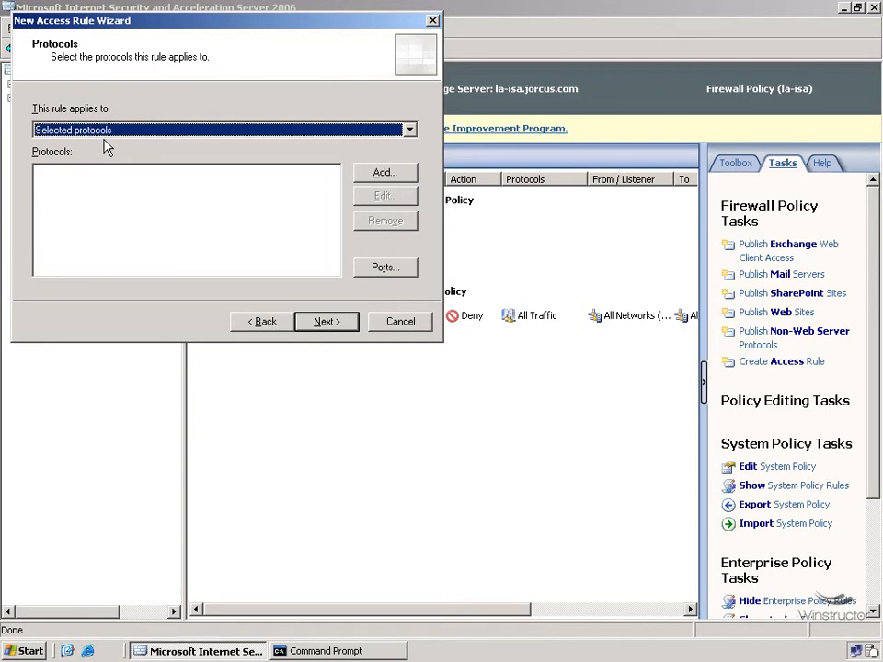
{"action": "left_click", "coordinate": [394, 177]}
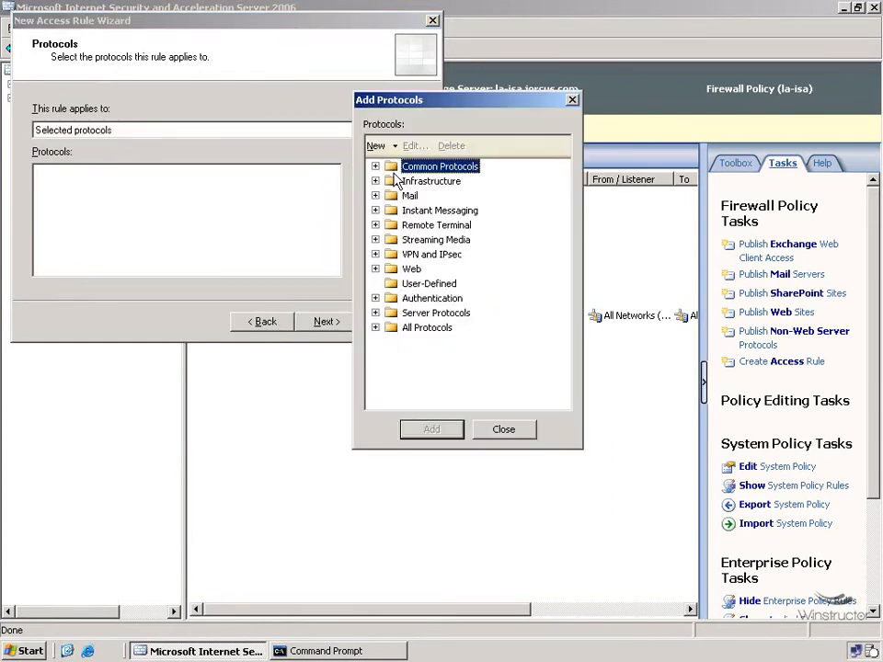
{"action": "left_click", "coordinate": [376, 269]}
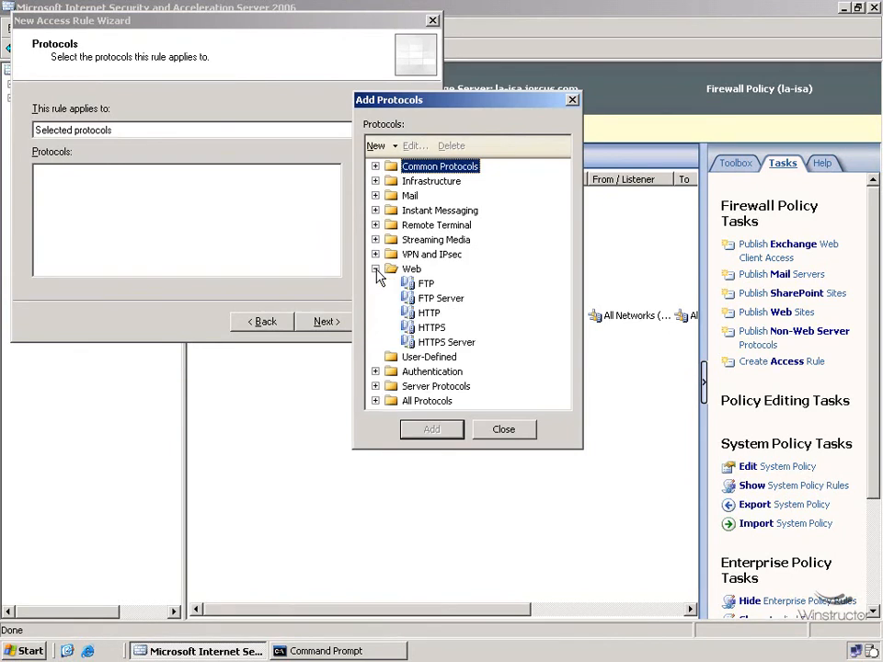
{"action": "left_click", "coordinate": [428, 313]}
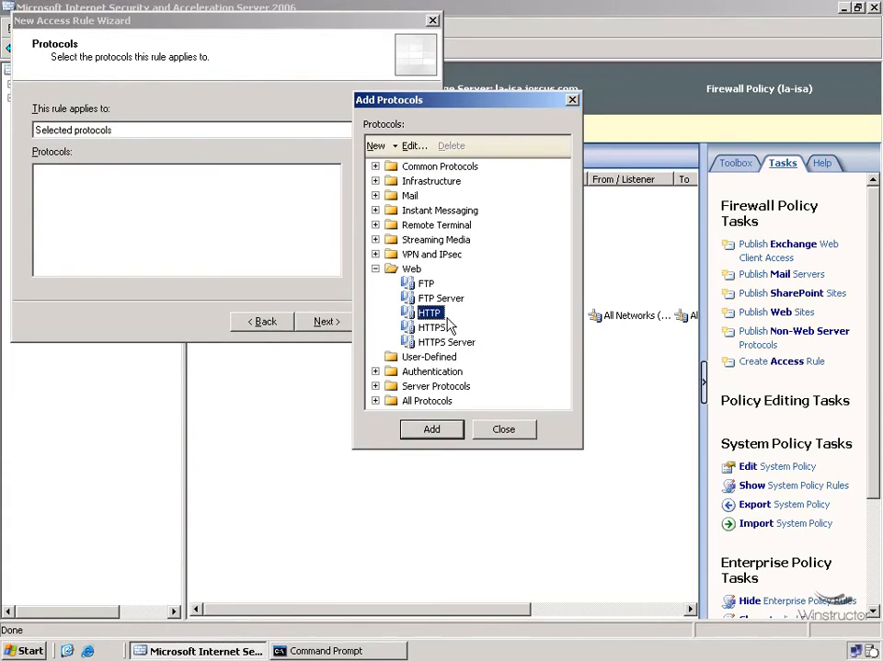
{"action": "left_click", "coordinate": [435, 430]}
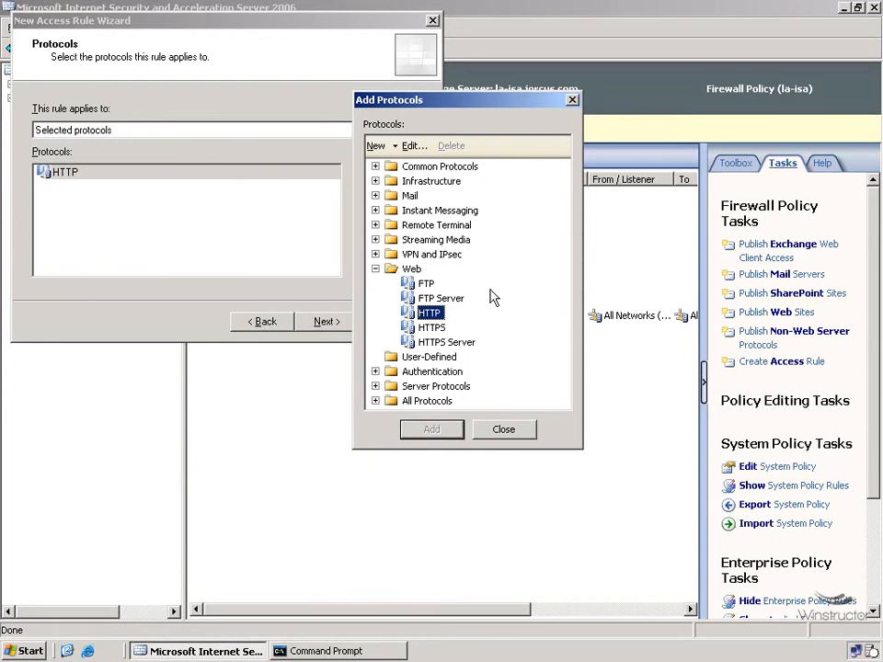
{"action": "left_click", "coordinate": [437, 329]}
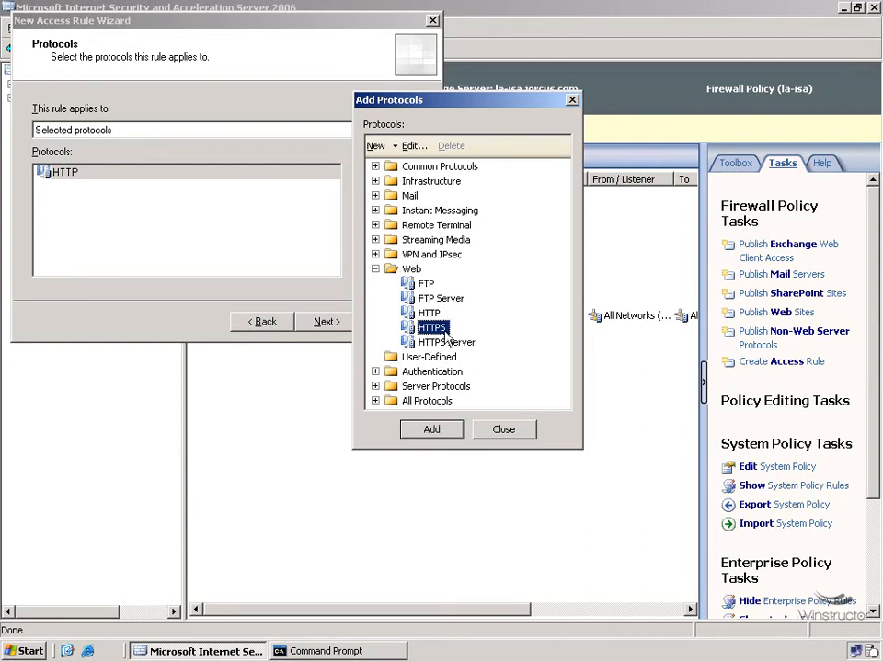
{"action": "left_click", "coordinate": [448, 430]}
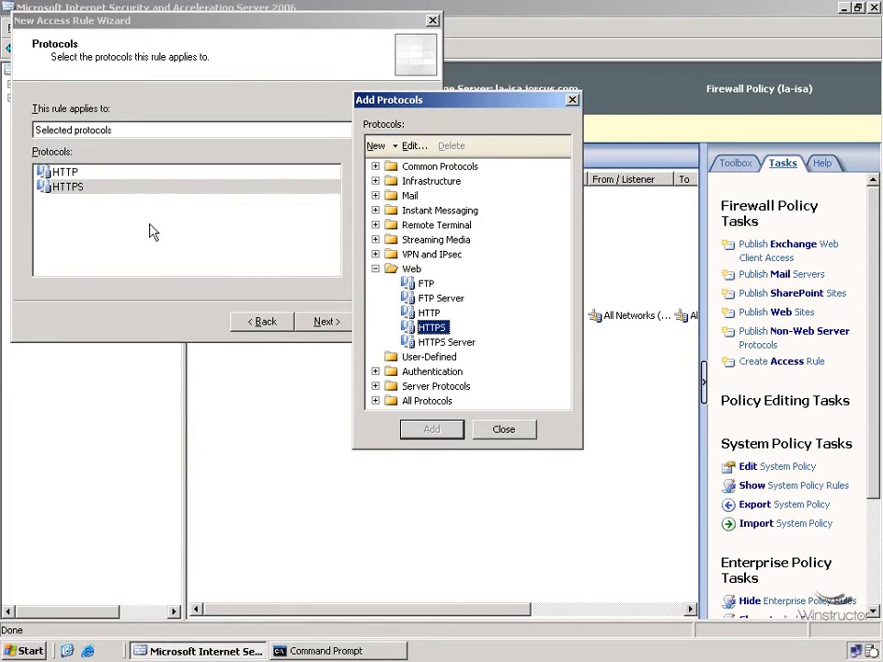
{"action": "left_click", "coordinate": [507, 438]}
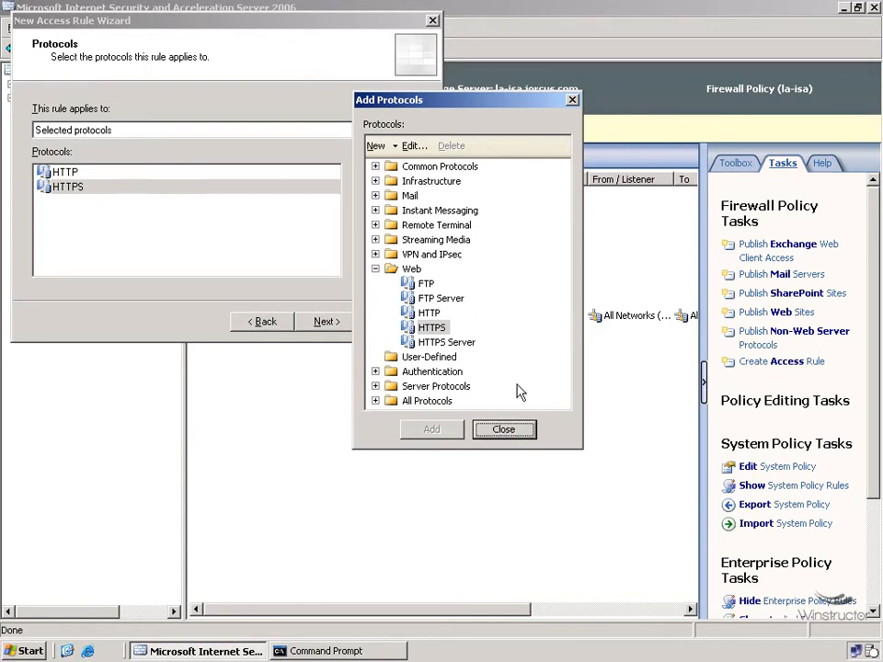
Step: Add the DNS protocol from the Infrastructure group and accept the rule's protocol selection
{"action": "left_click", "coordinate": [376, 181]}
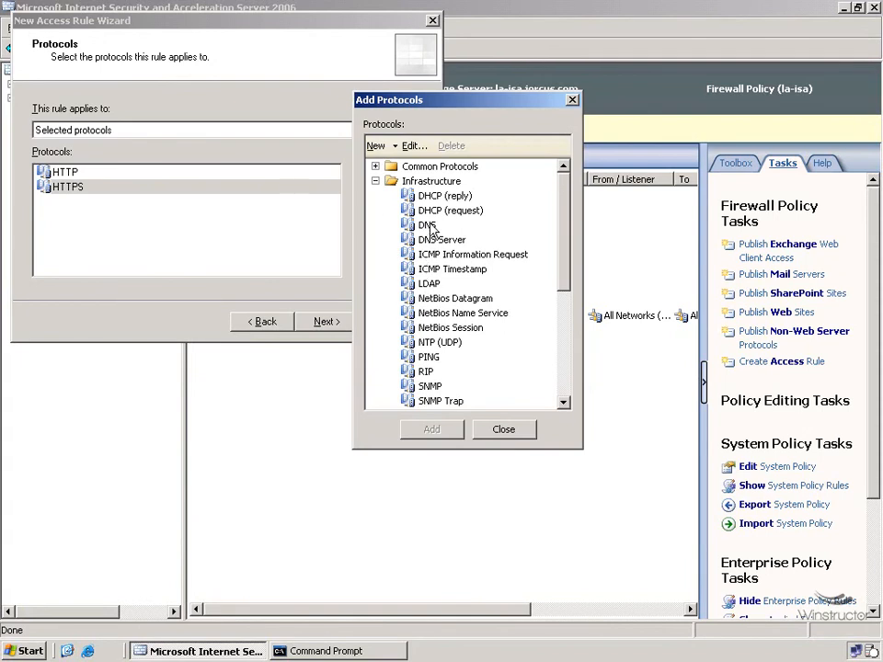
{"action": "left_click", "coordinate": [429, 225]}
{"action": "scroll", "coordinate": [404, 230], "scroll_direction": "down", "scroll_amount": 2}
{"action": "scroll", "coordinate": [479, 285], "scroll_direction": "up", "scroll_amount": 1}
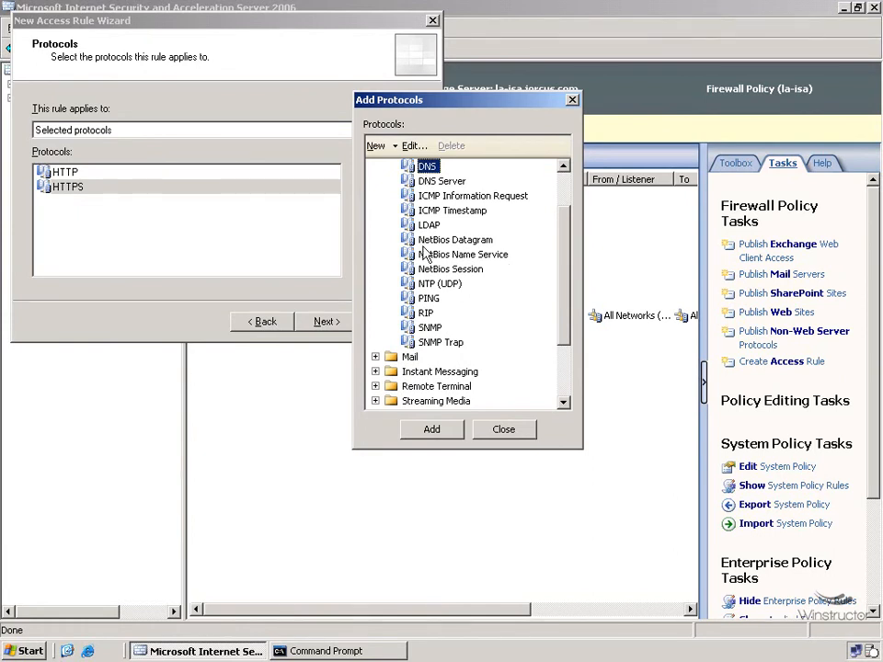
{"action": "left_click", "coordinate": [433, 429]}
{"action": "left_click", "coordinate": [502, 430]}
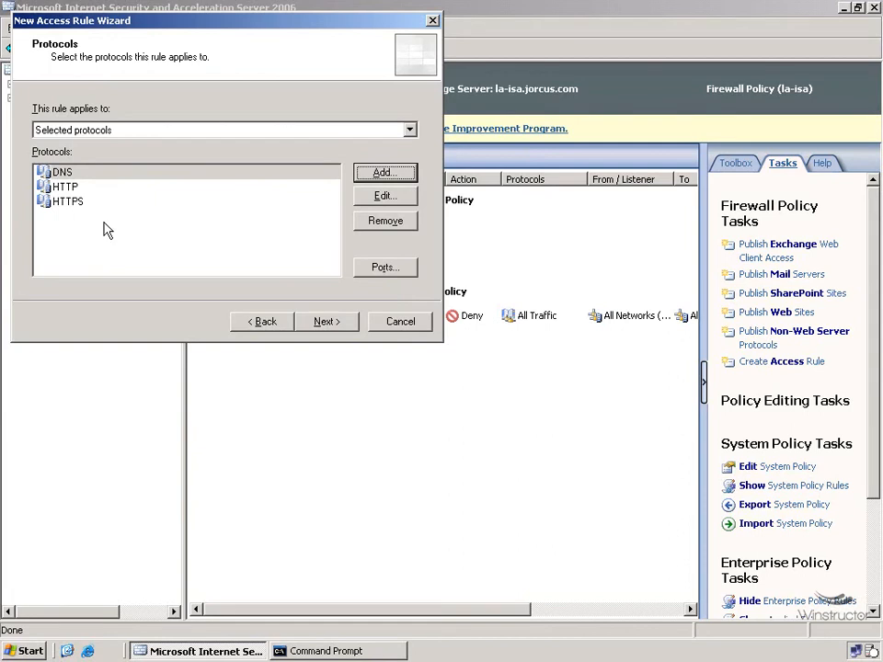
{"action": "left_click", "coordinate": [328, 324]}
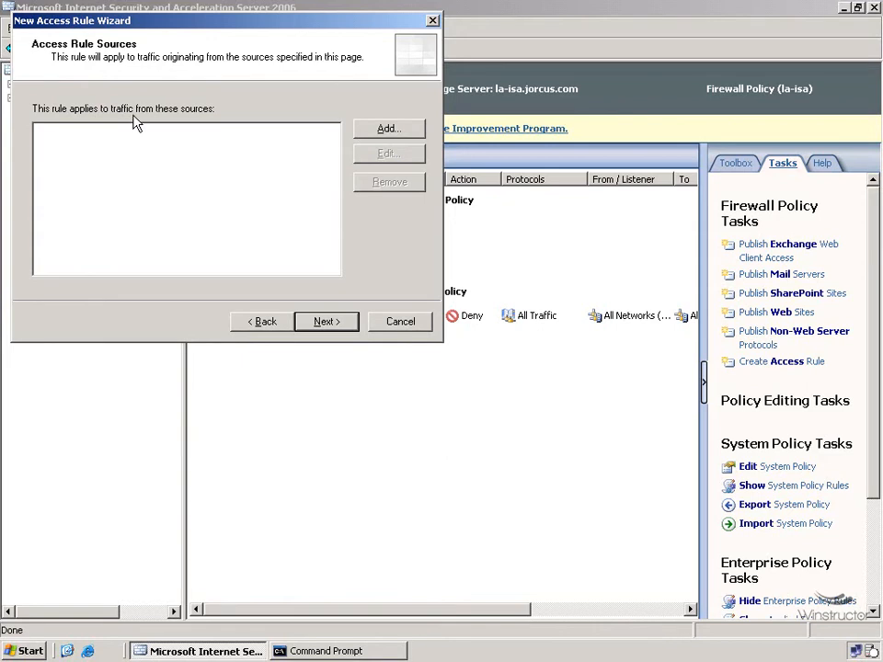
Step: Add the Internal network as the access rule's traffic source and accept the sources
{"action": "left_click", "coordinate": [398, 126]}
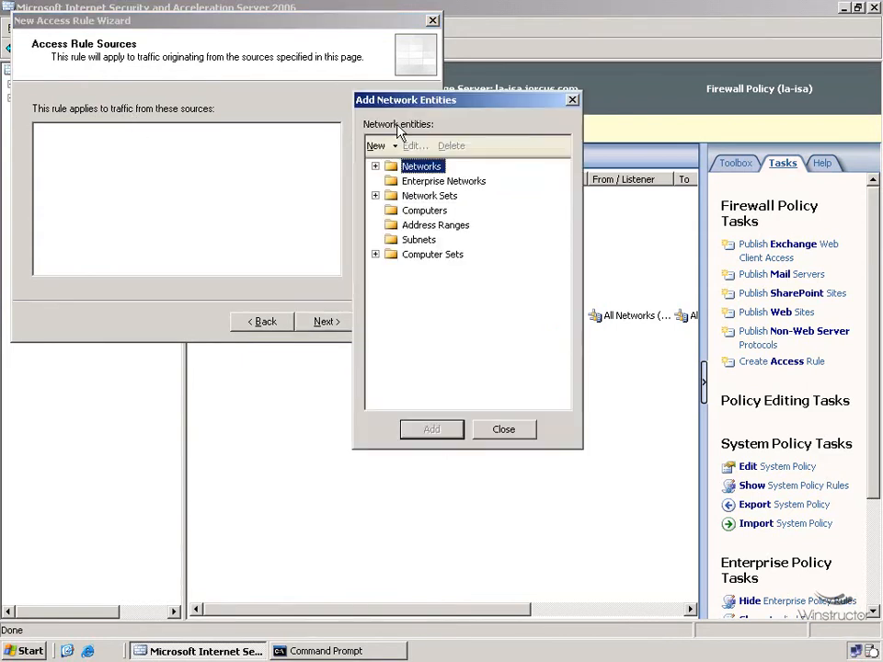
{"action": "left_click", "coordinate": [376, 167]}
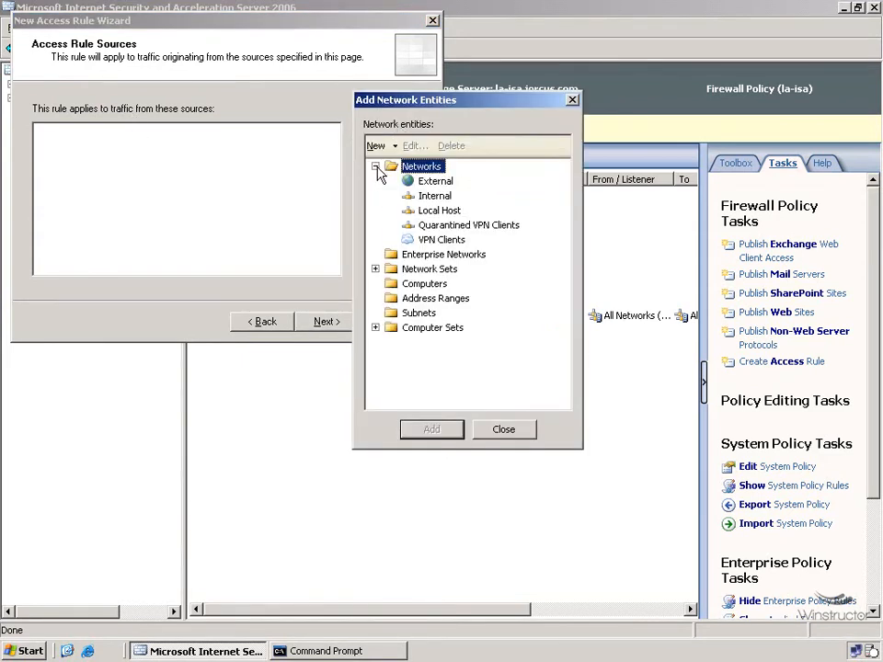
{"action": "left_click", "coordinate": [441, 197]}
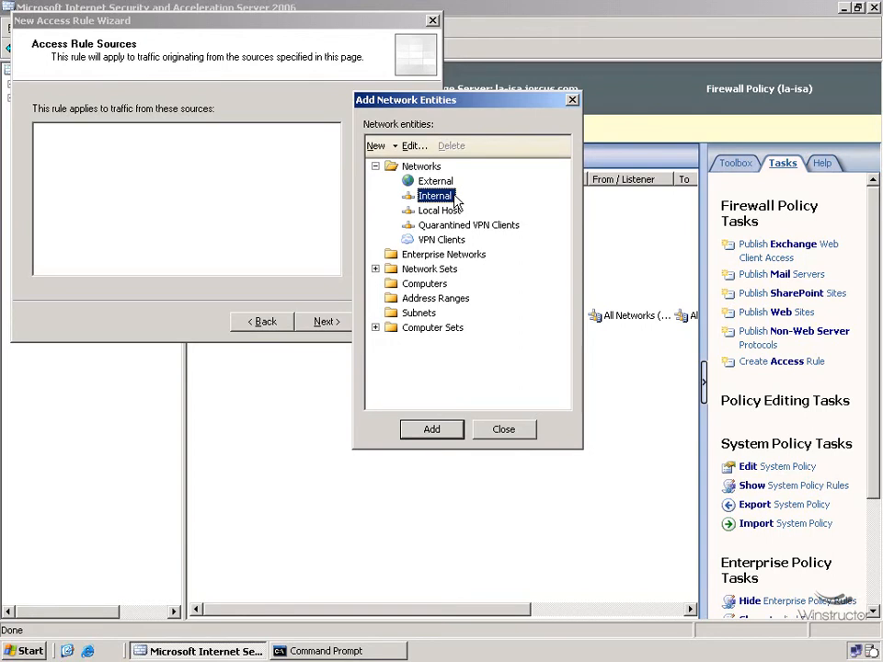
{"action": "left_click", "coordinate": [446, 435]}
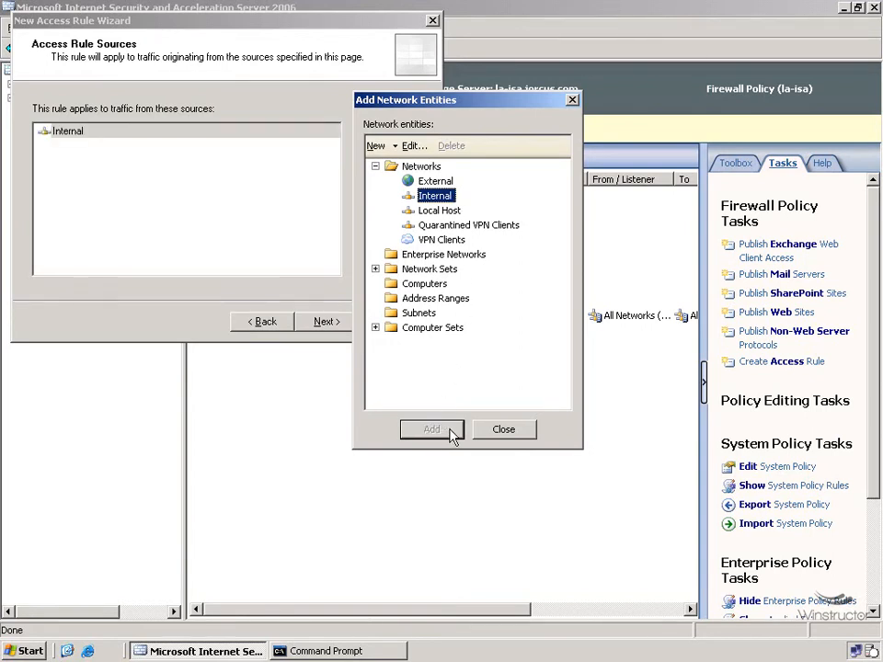
{"action": "left_click", "coordinate": [504, 430]}
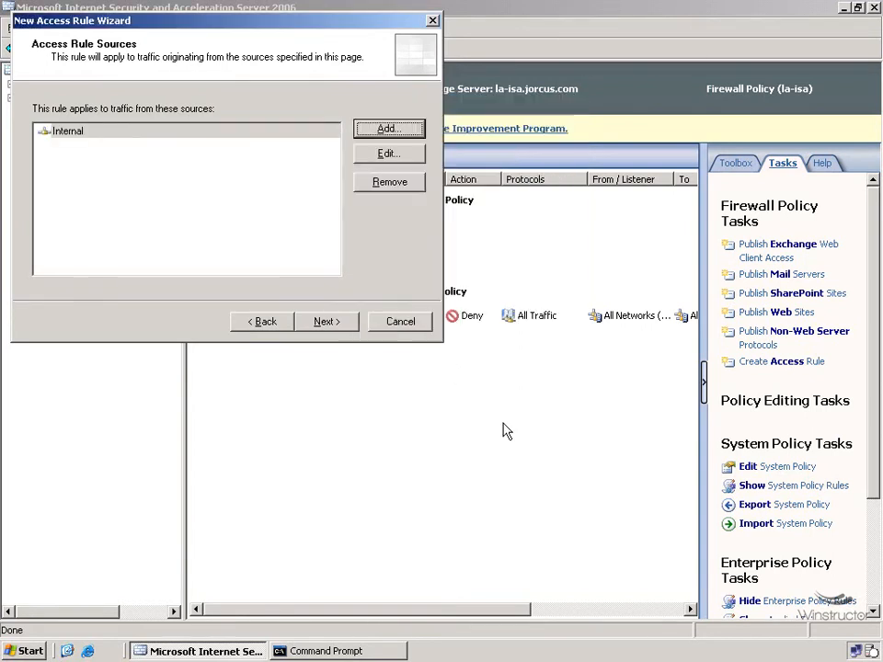
{"action": "left_click", "coordinate": [334, 327]}
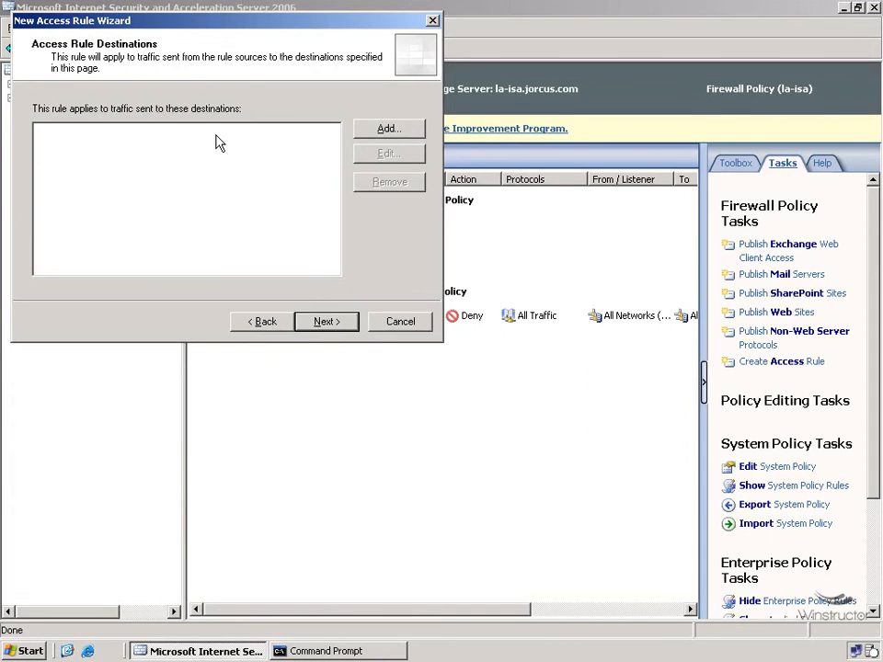
Step: Add the External network as the access rule's traffic destination
{"action": "left_click", "coordinate": [418, 131]}
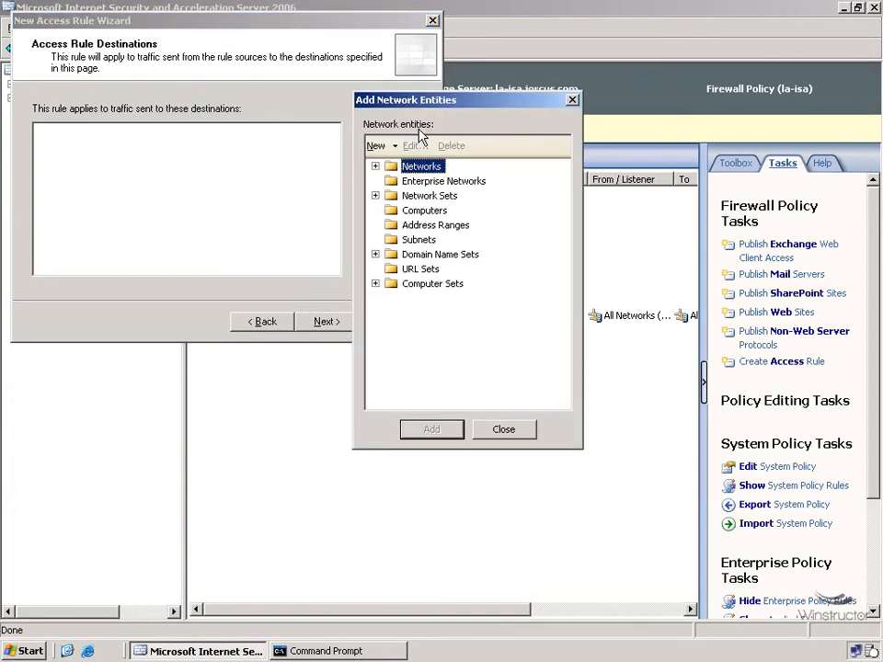
{"action": "left_click", "coordinate": [375, 167]}
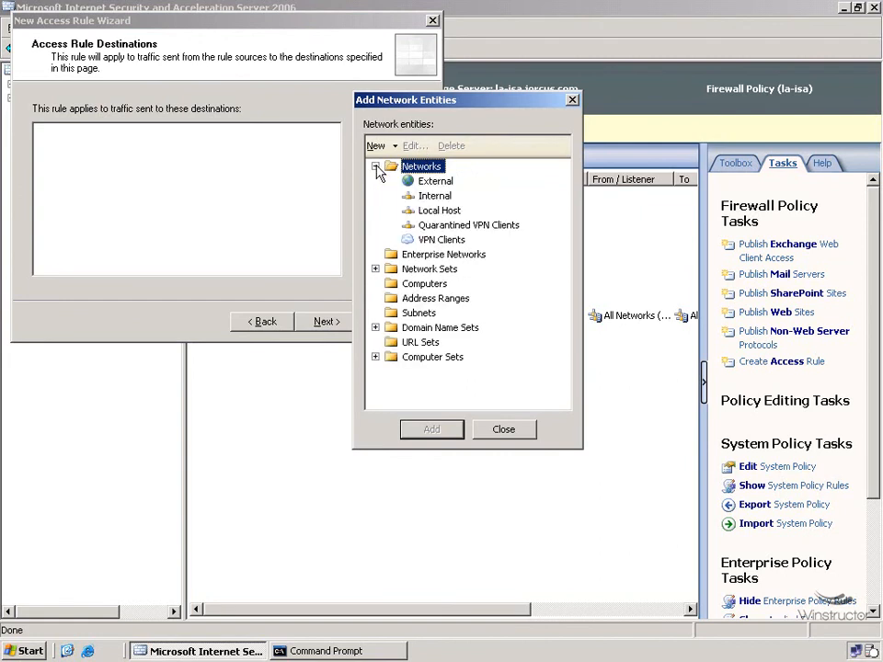
{"action": "left_click", "coordinate": [429, 182]}
{"action": "left_click", "coordinate": [436, 431]}
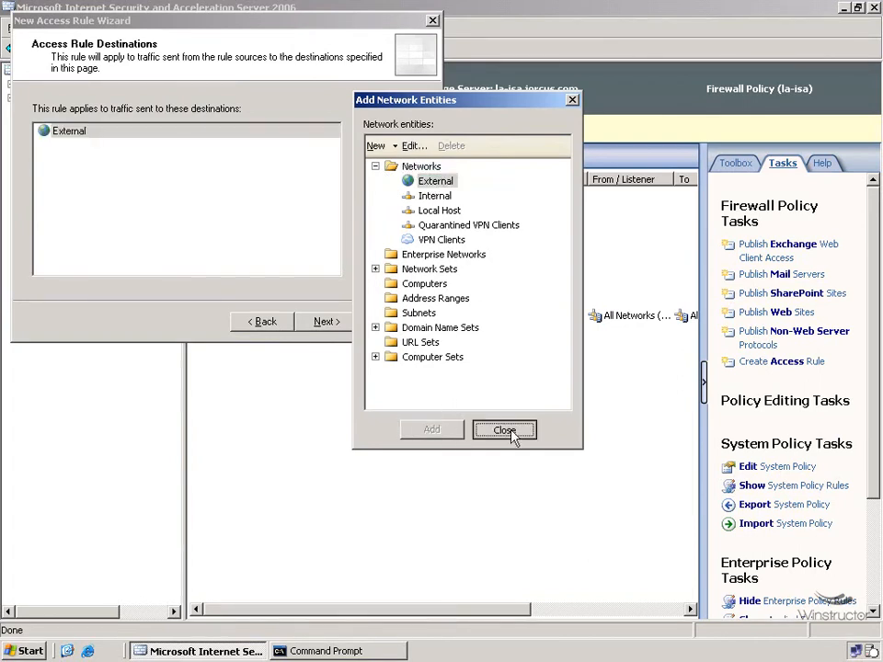
Step: Accept the External destination, keep the rule applied to All Users, and finish creating the Allow Internet Access rule
{"action": "left_click", "coordinate": [503, 430]}
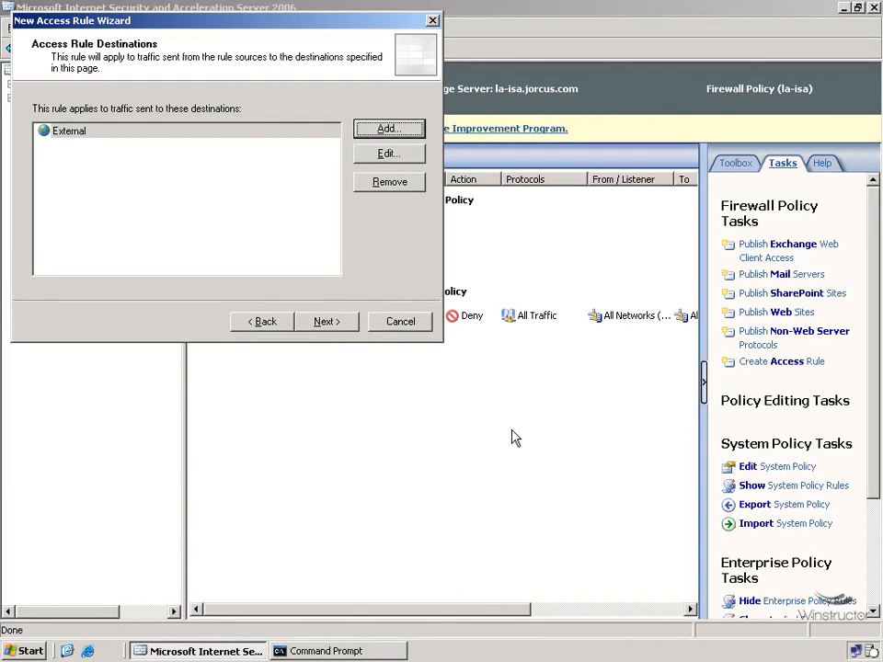
{"action": "left_click", "coordinate": [327, 322]}
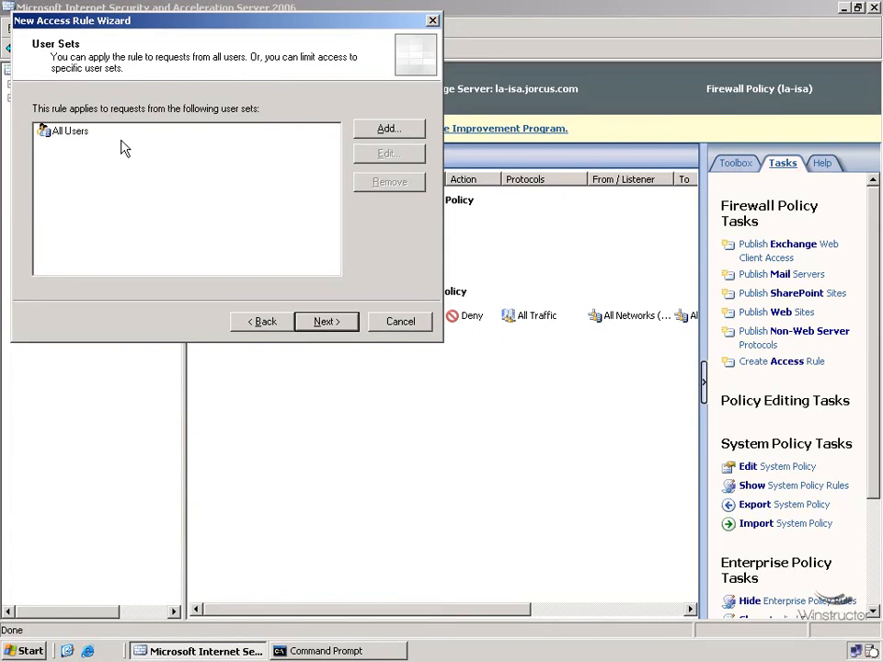
{"action": "left_click", "coordinate": [332, 326]}
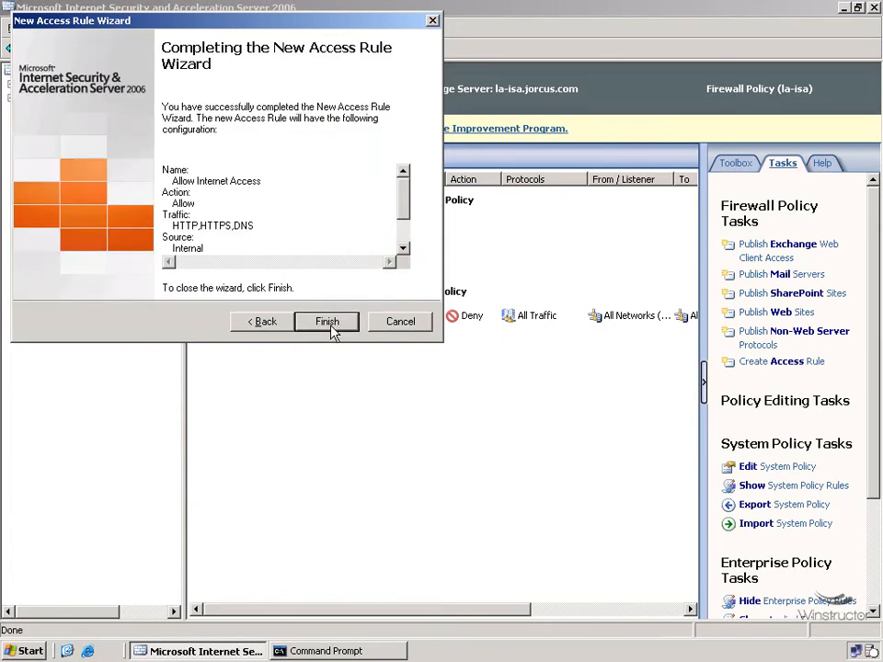
{"action": "left_click", "coordinate": [328, 322]}
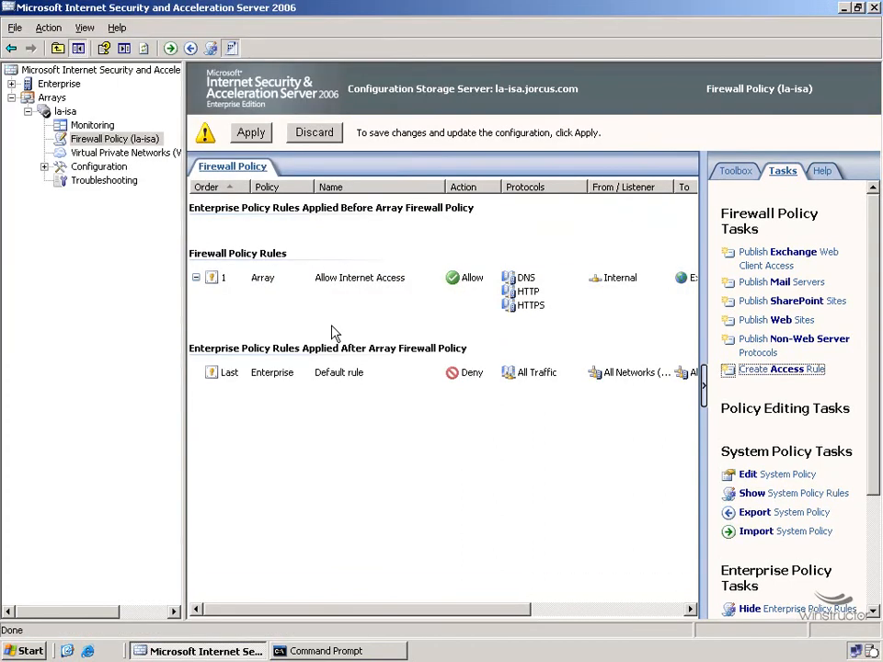
Step: Apply the firewall policy changes, then reload the web page in Internet Explorer on the client to test access
{"action": "left_click", "coordinate": [258, 141]}
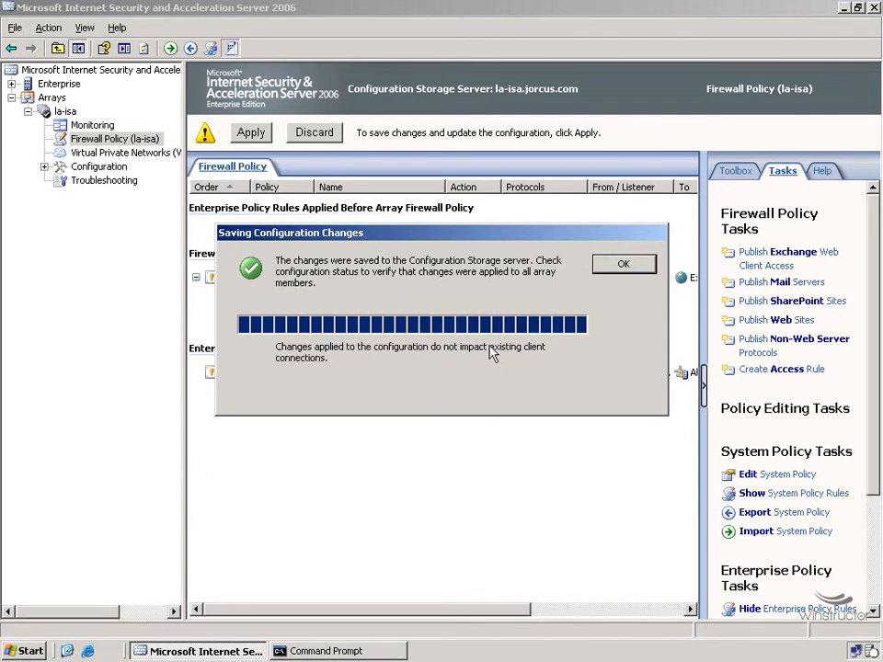
{"action": "left_click", "coordinate": [624, 269]}
{"action": "left_click", "coordinate": [623, 266]}
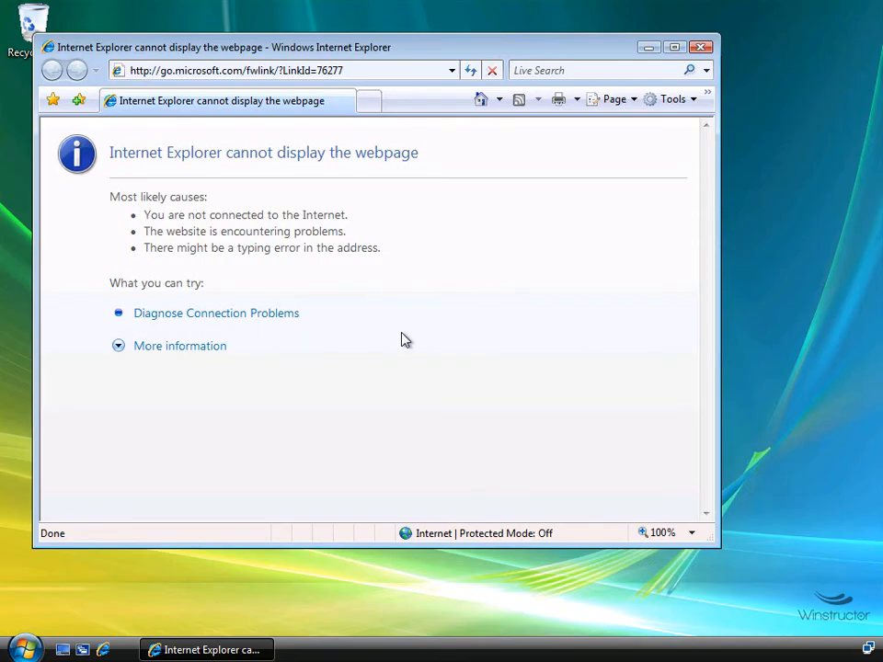
{"action": "key", "text": "F5"}
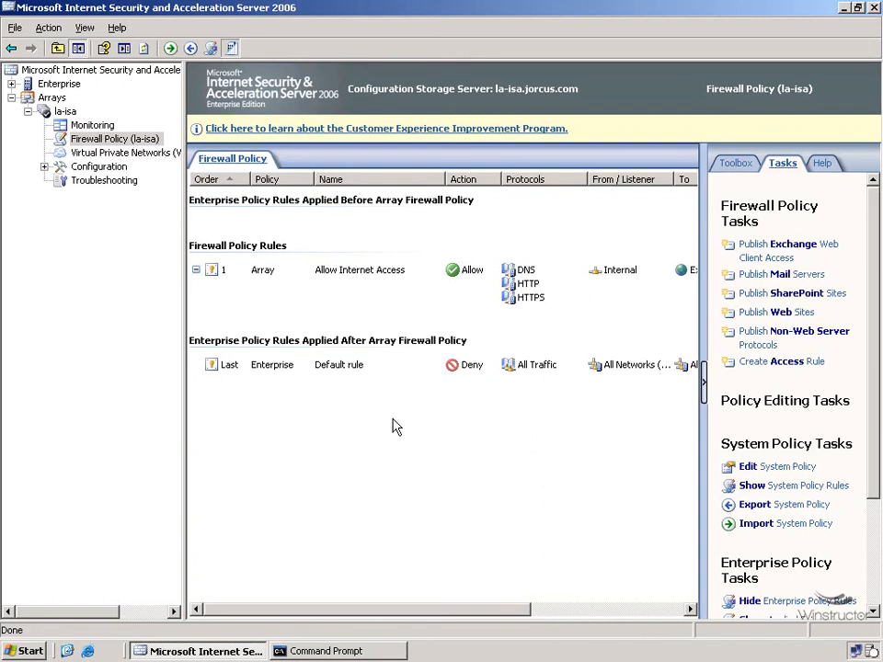
{"action": "left_click", "coordinate": [87, 651]}
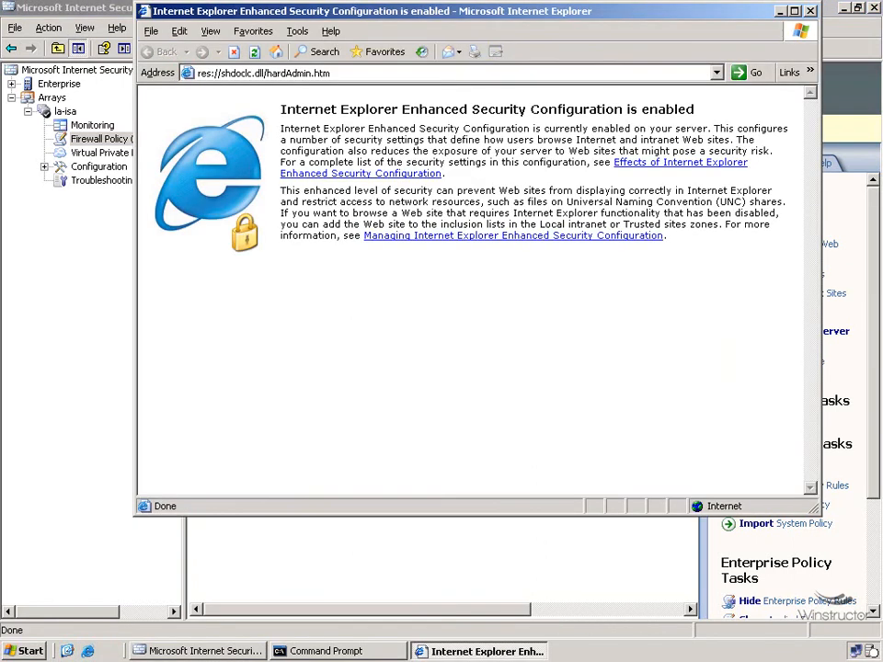
{"action": "left_click_drag", "start_coordinate": [350, 12], "coordinate": [328, 53]}
{"action": "left_click", "coordinate": [423, 114]}
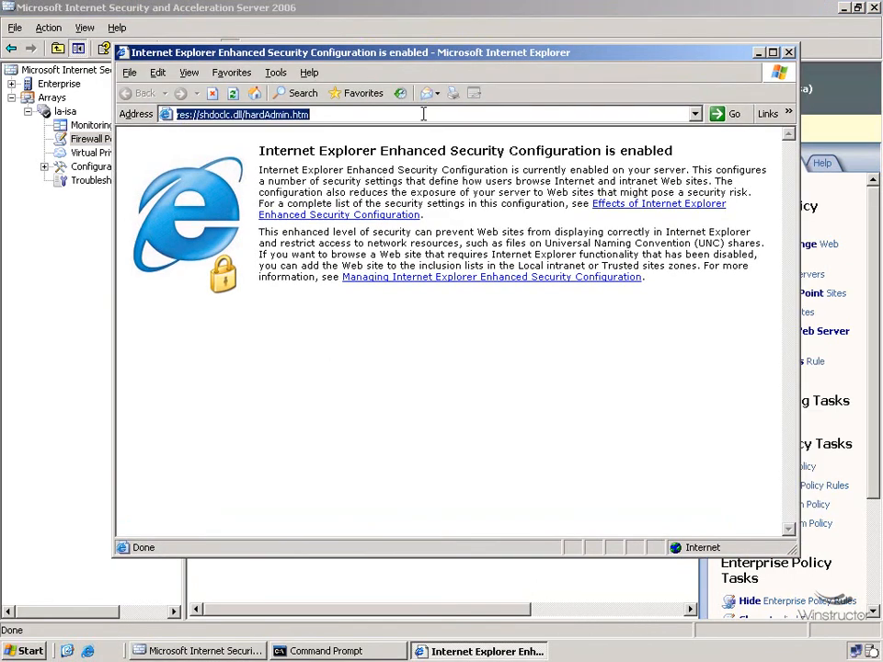
{"action": "type", "text": "google"}
{"action": "key", "text": "ctrl+Return"}
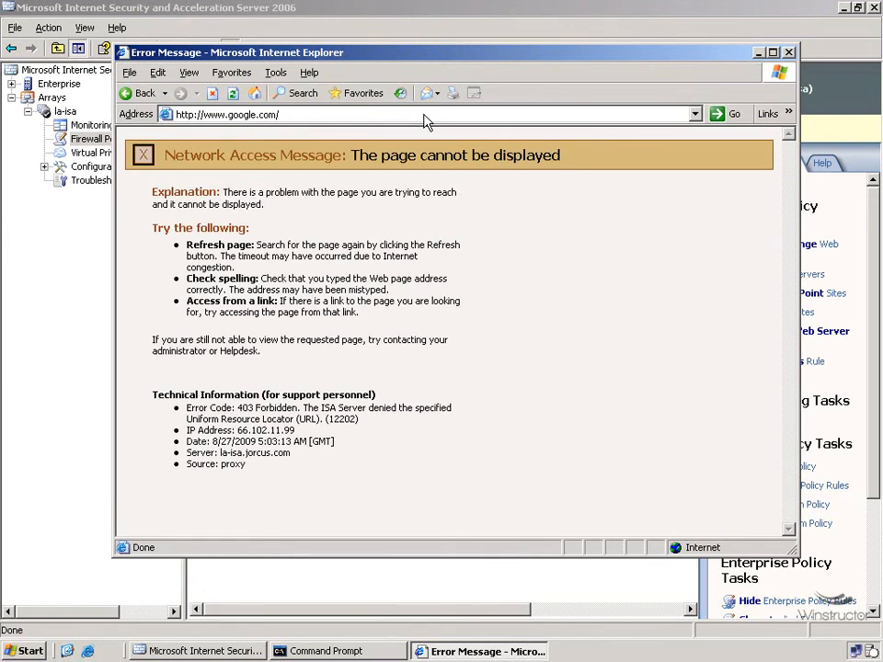
{"action": "left_click_drag", "start_coordinate": [306, 411], "coordinate": [457, 414]}
{"action": "left_click_drag", "start_coordinate": [469, 408], "coordinate": [469, 414]}
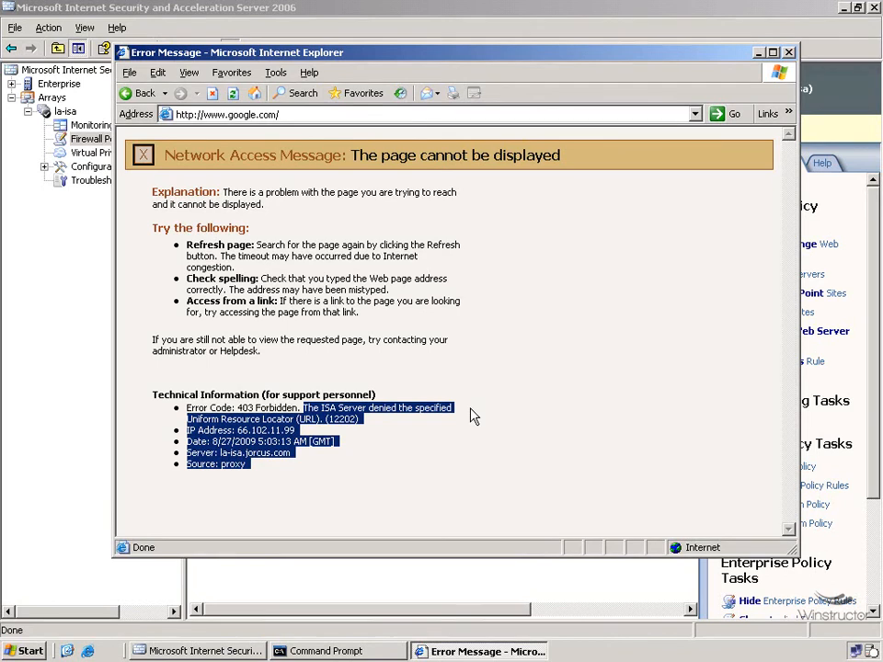
Step: Switch back to the ISA Server console, show the system policy rules and review the list
{"action": "left_click", "coordinate": [498, 31]}
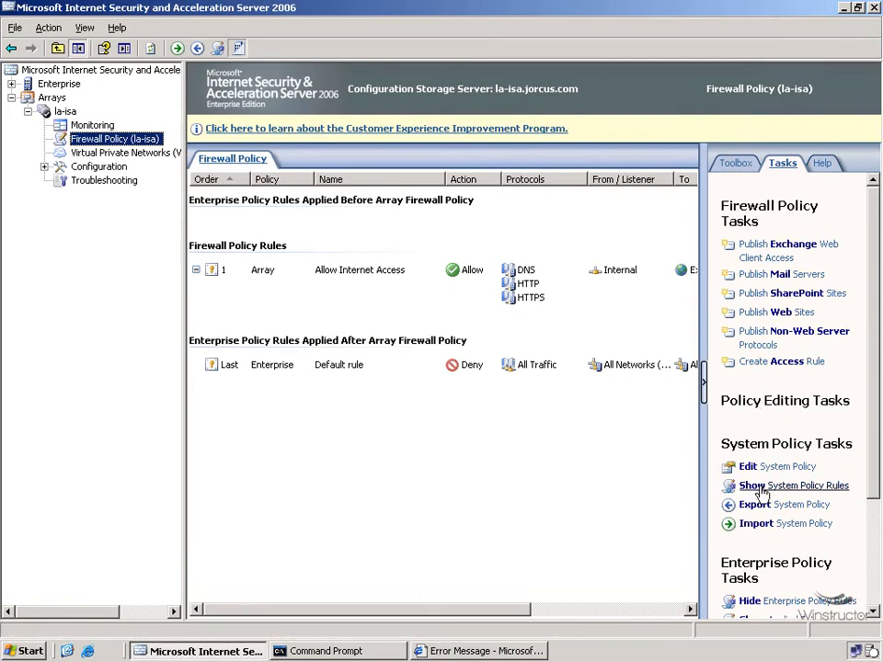
{"action": "left_click", "coordinate": [804, 489]}
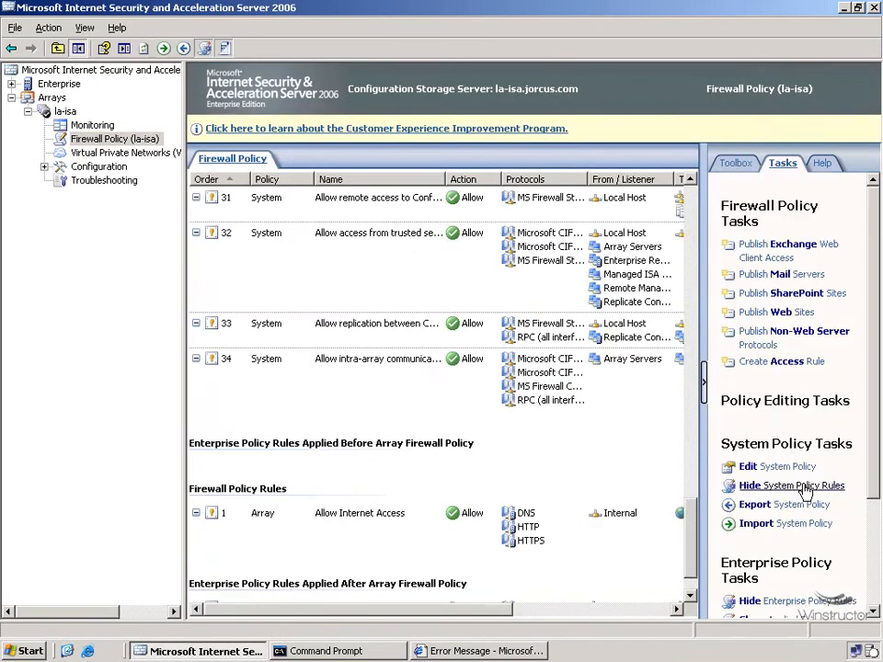
{"action": "left_click_drag", "start_coordinate": [689, 517], "coordinate": [696, 230]}
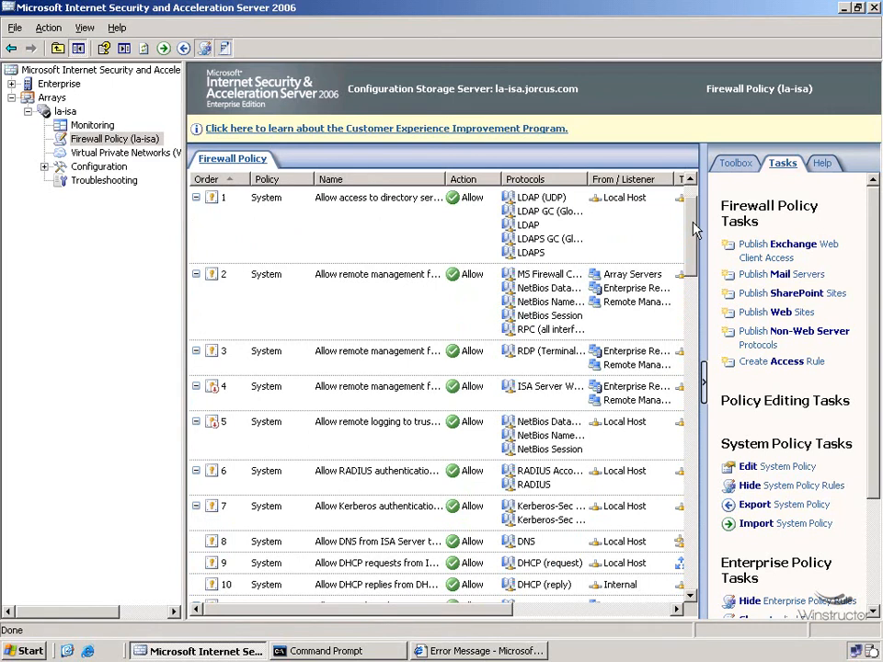
{"action": "left_click_drag", "start_coordinate": [695, 230], "coordinate": [702, 403]}
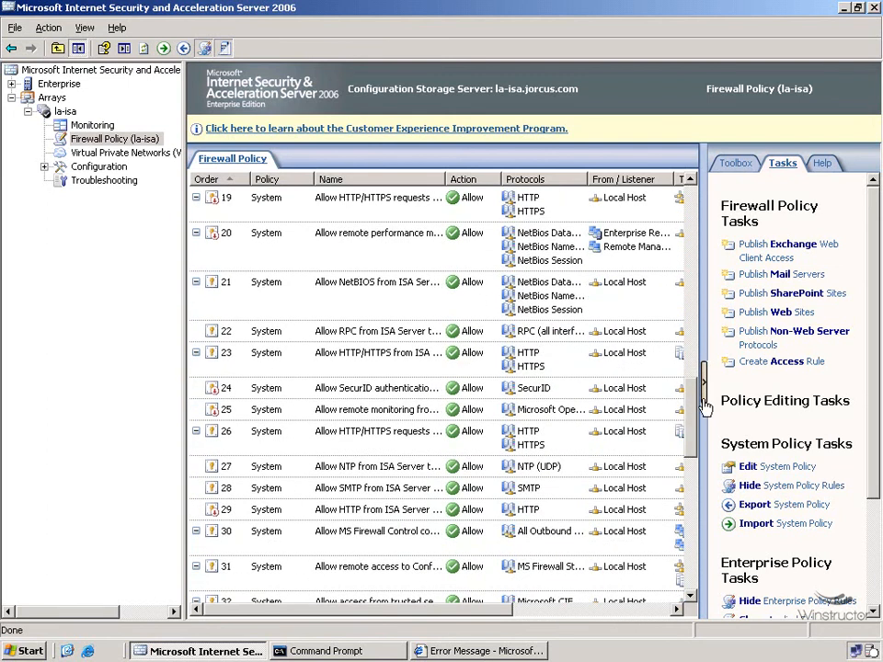
Step: Open system policy rule 26 for HTTP/HTTPS requests and view the domain names in its System Policy Allowed Sites destination
{"action": "left_click", "coordinate": [347, 443]}
{"action": "double_click", "coordinate": [348, 443]}
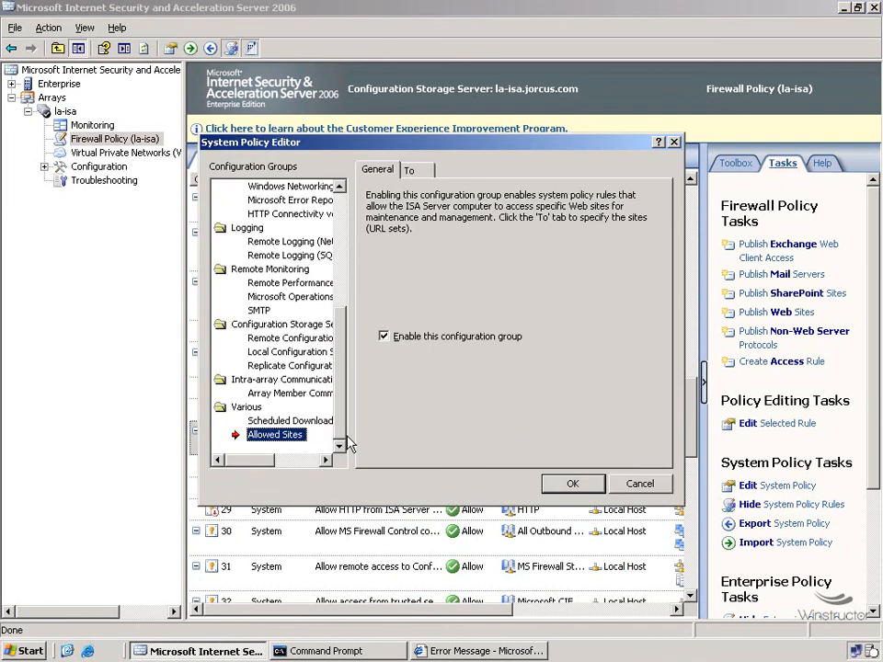
{"action": "left_click", "coordinate": [424, 173]}
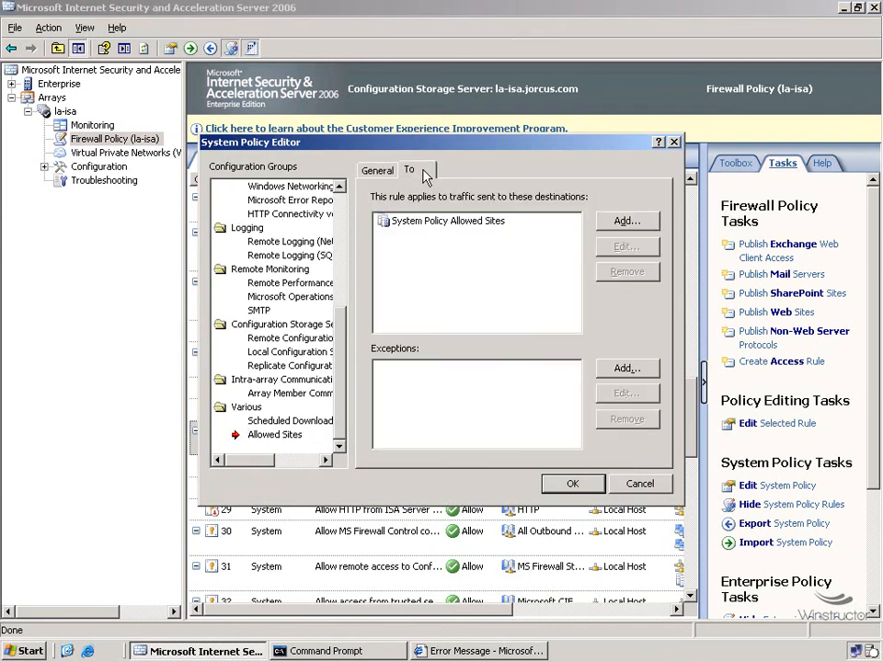
{"action": "left_click", "coordinate": [405, 224]}
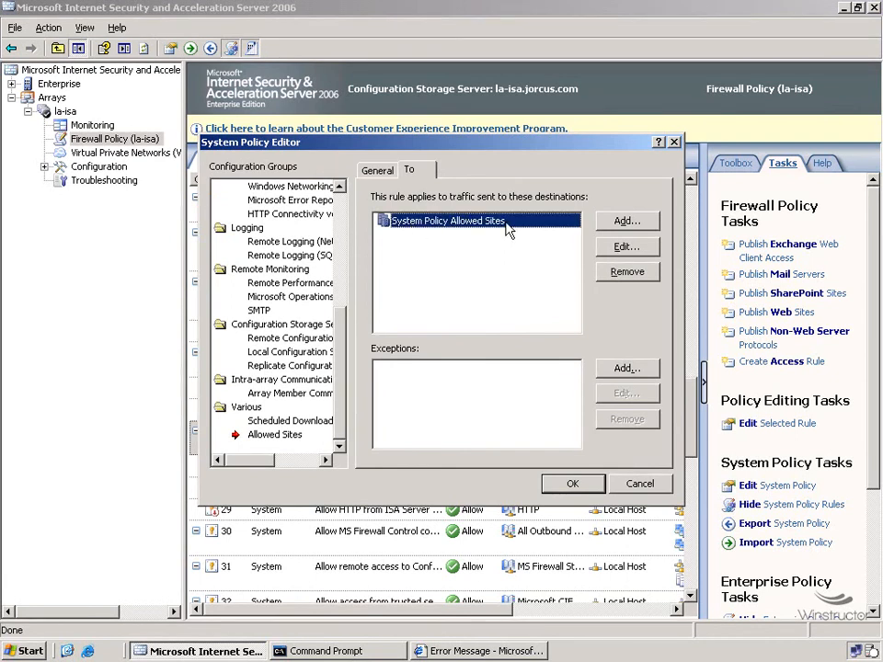
{"action": "left_click", "coordinate": [627, 247]}
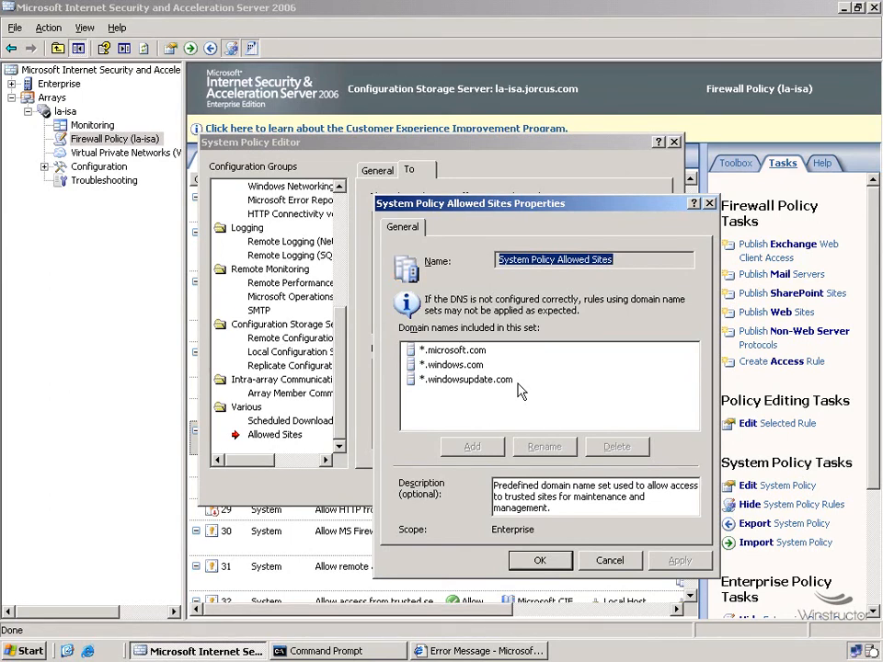
{"action": "left_click", "coordinate": [30, 651]}
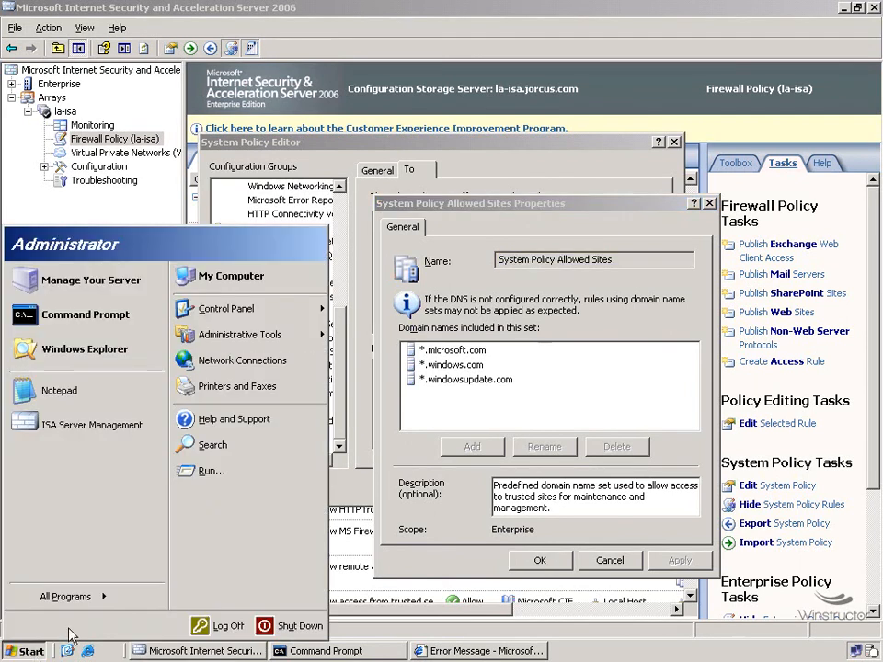
{"action": "mouse_move", "coordinate": [92, 599]}
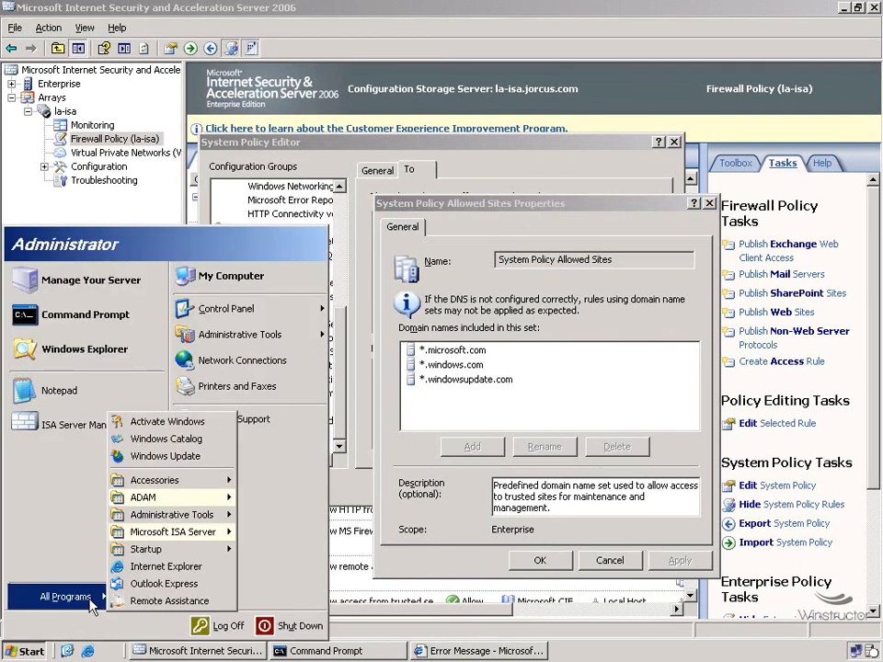
{"action": "left_click", "coordinate": [154, 456]}
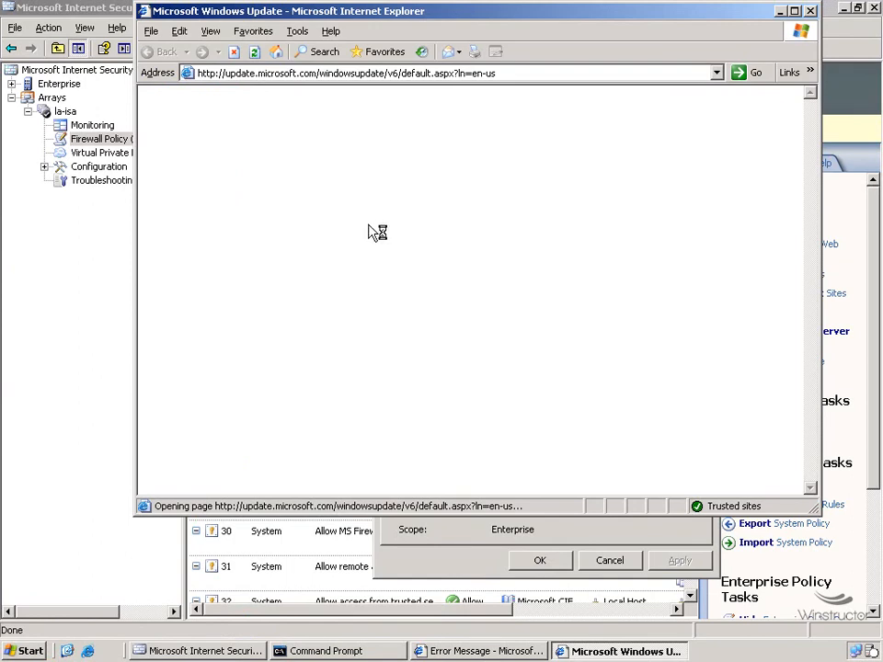
{"action": "left_click", "coordinate": [809, 11]}
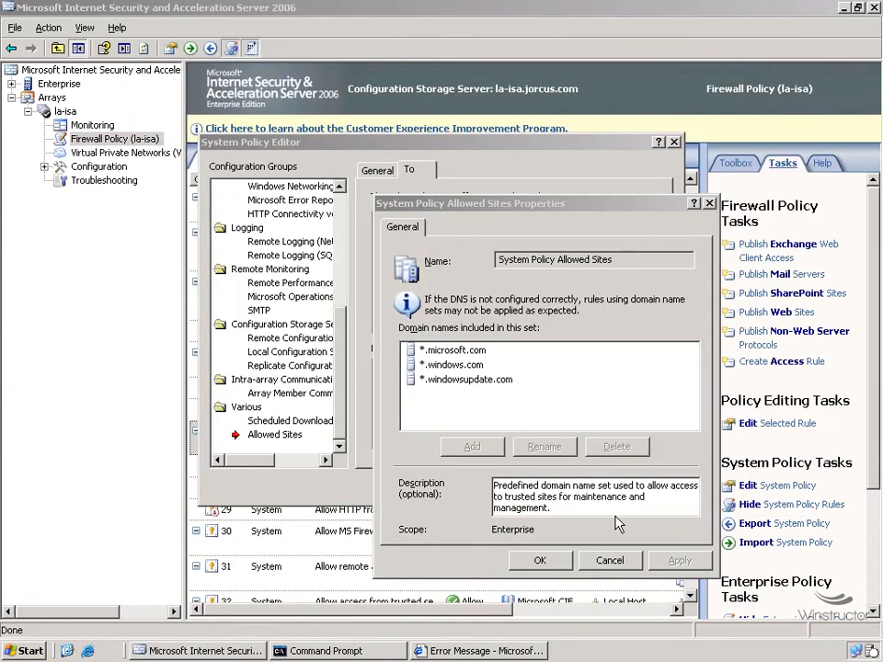
{"action": "left_click", "coordinate": [517, 654]}
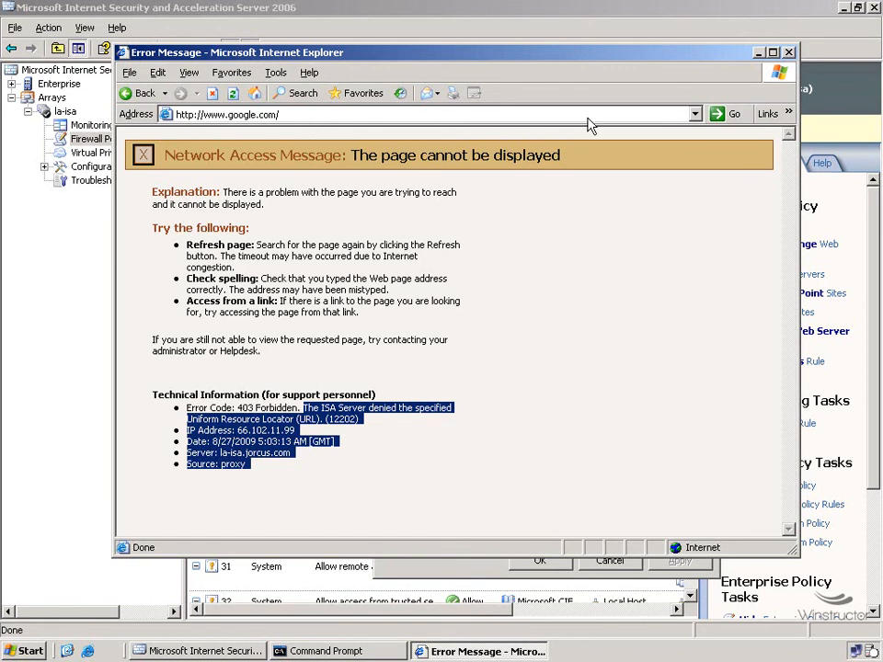
{"action": "left_click", "coordinate": [760, 53]}
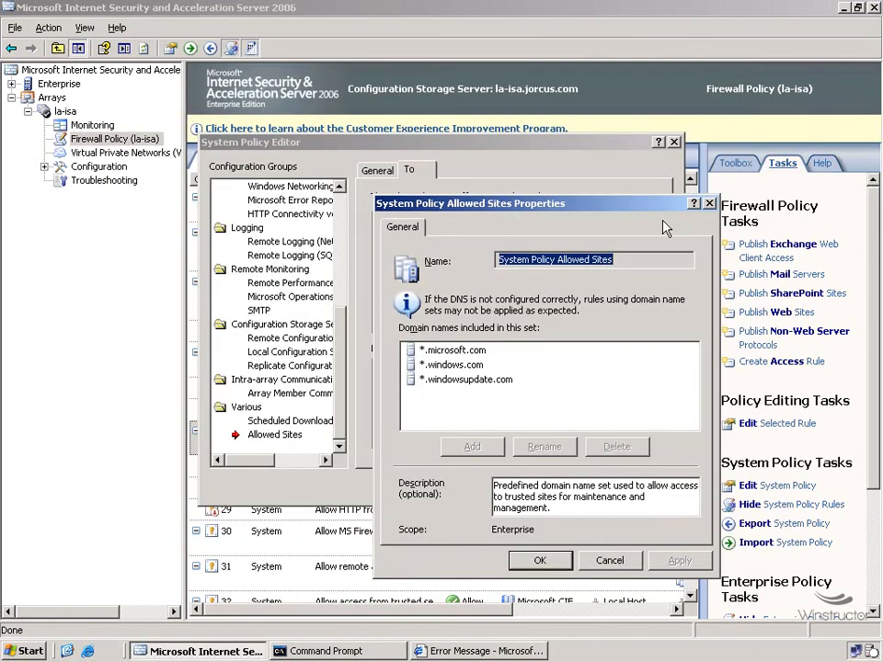
Step: Cancel the allowed sites properties and the System Policy Editor without changes, and hide the system policy rules
{"action": "left_click", "coordinate": [609, 562]}
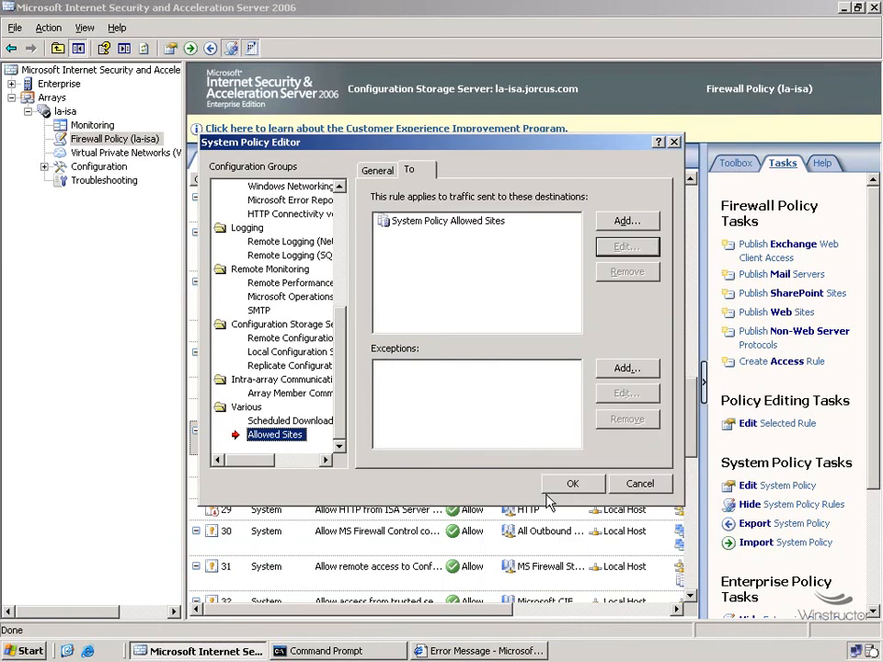
{"action": "left_click", "coordinate": [642, 485]}
{"action": "left_click", "coordinate": [824, 507]}
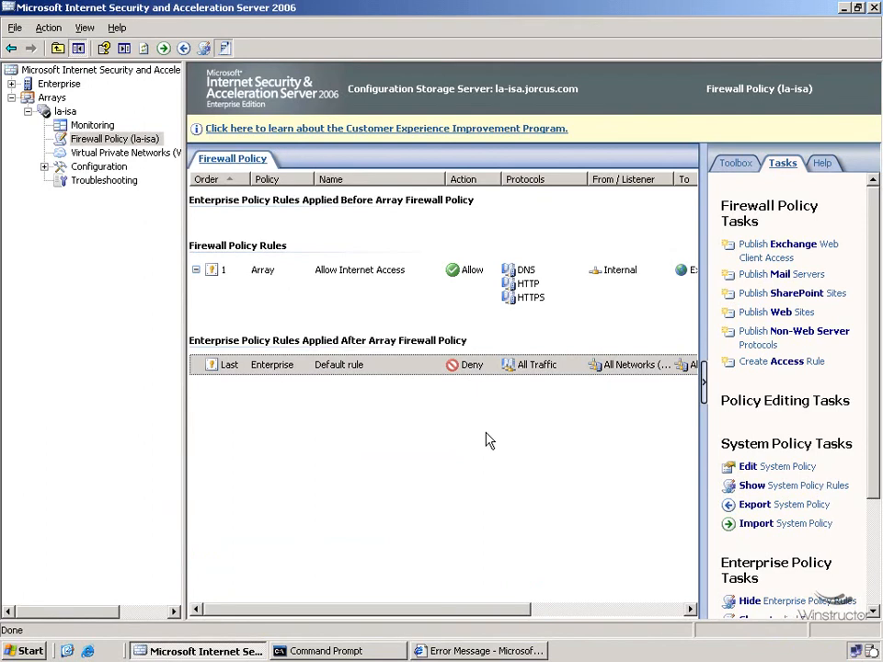
Step: Start a new access rule named "Allow ISA Server Internet Access" and set its action to Allow
{"action": "left_click", "coordinate": [412, 287]}
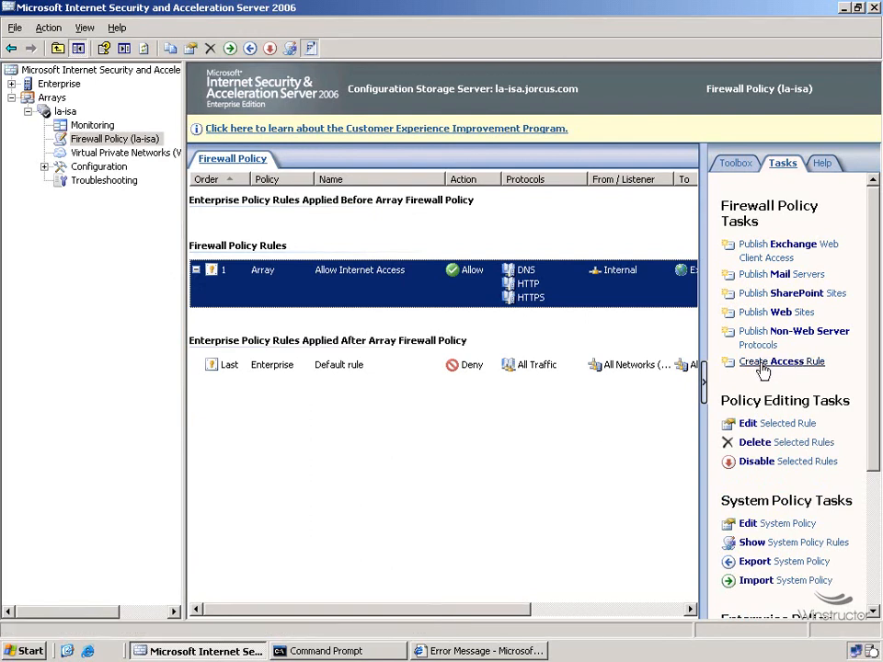
{"action": "left_click", "coordinate": [800, 364]}
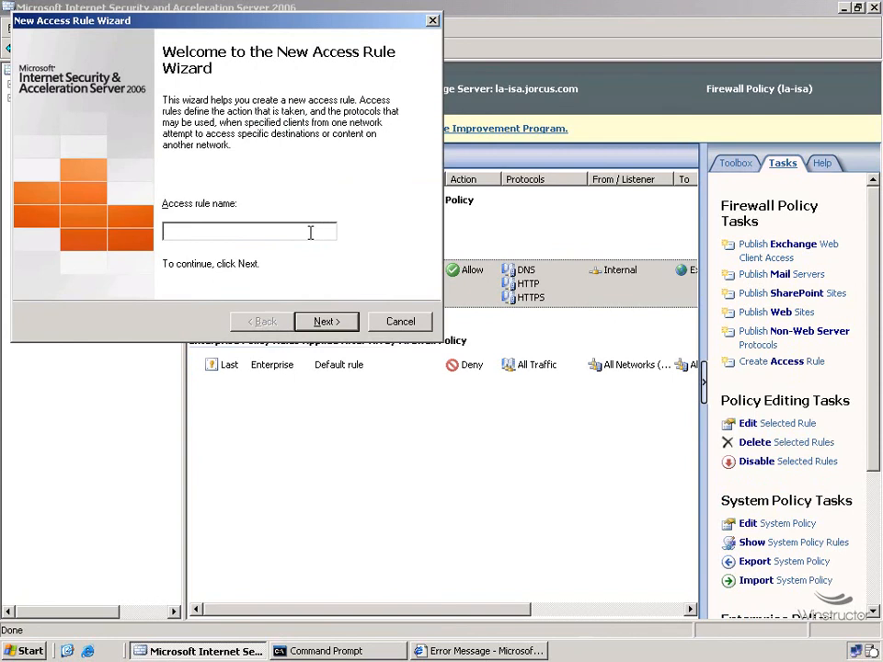
{"action": "type", "text": "Allow ISA Server Internet Ac"}
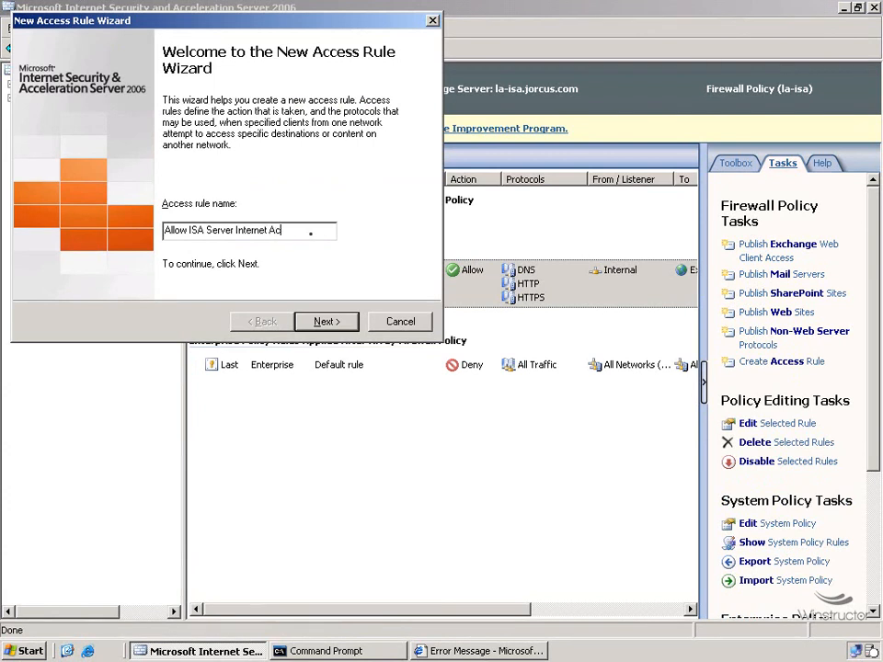
{"action": "type", "text": "cess"}
{"action": "left_click", "coordinate": [334, 324]}
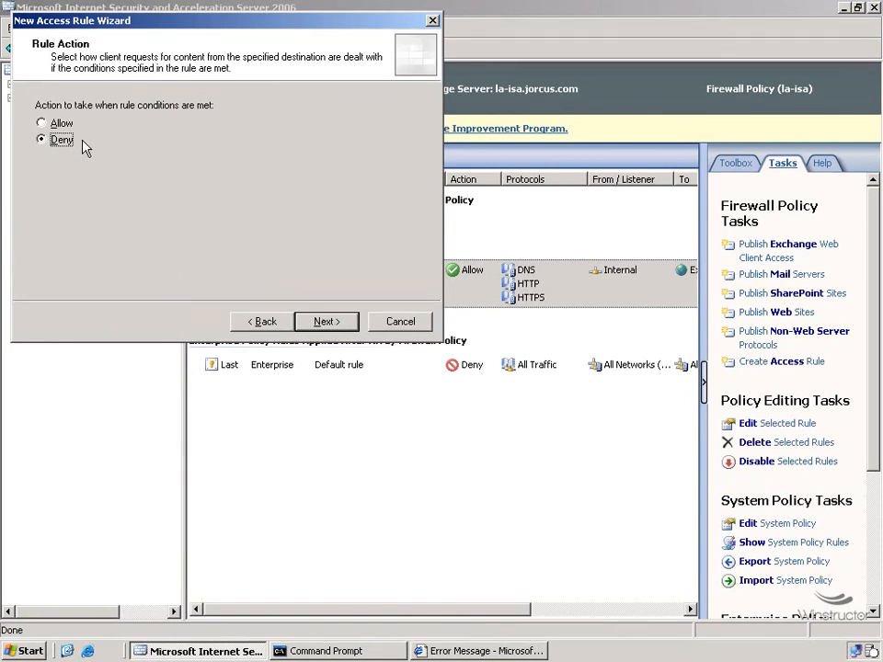
{"action": "left_click", "coordinate": [51, 123]}
{"action": "left_click", "coordinate": [320, 322]}
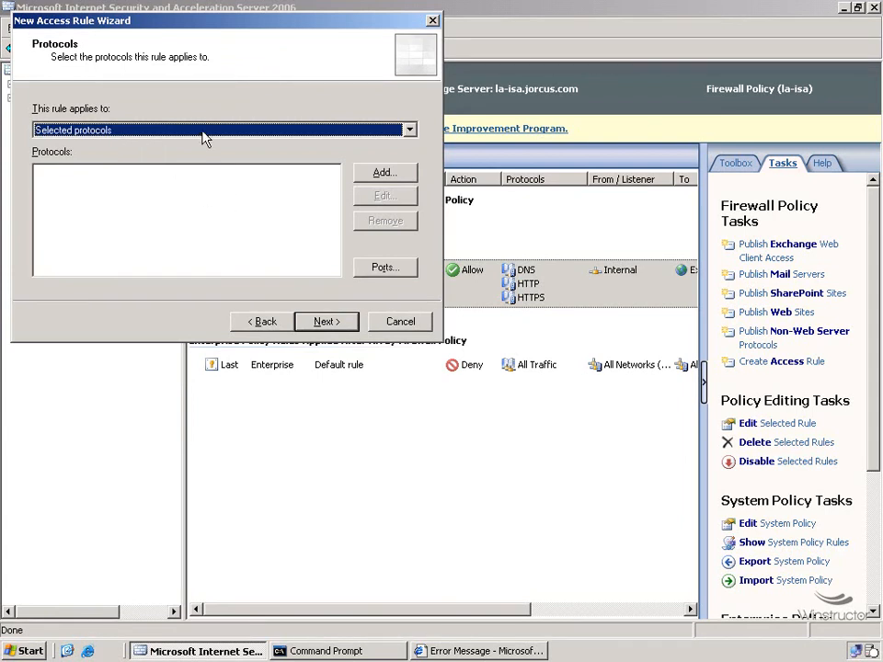
Step: Apply the new access rule to selected protocols, adding HTTP and HTTPS from the Web protocols
{"action": "left_click", "coordinate": [401, 176]}
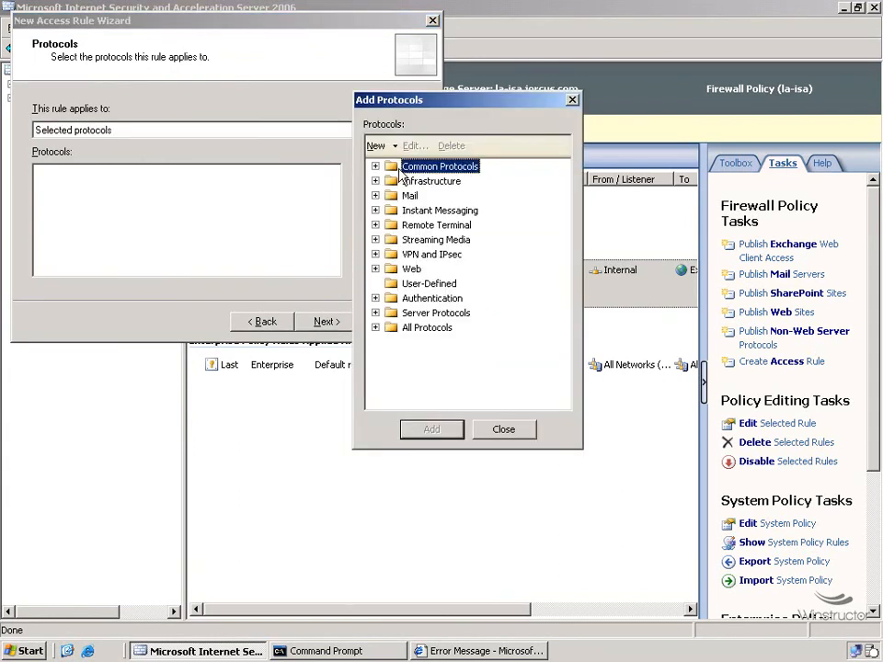
{"action": "left_click", "coordinate": [375, 268]}
{"action": "left_click", "coordinate": [430, 313]}
{"action": "left_click", "coordinate": [448, 430]}
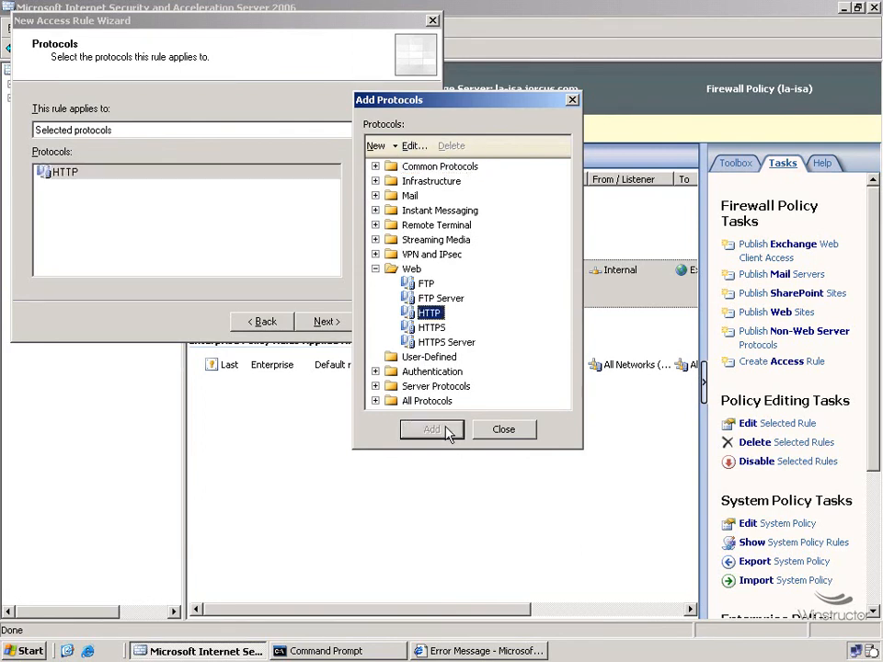
{"action": "left_click", "coordinate": [430, 328]}
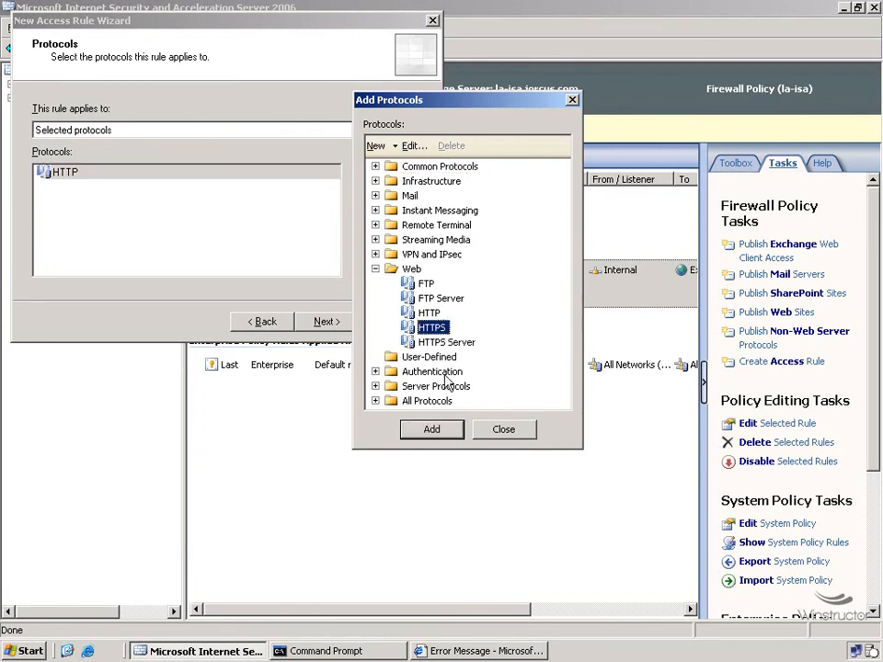
{"action": "left_click", "coordinate": [448, 430]}
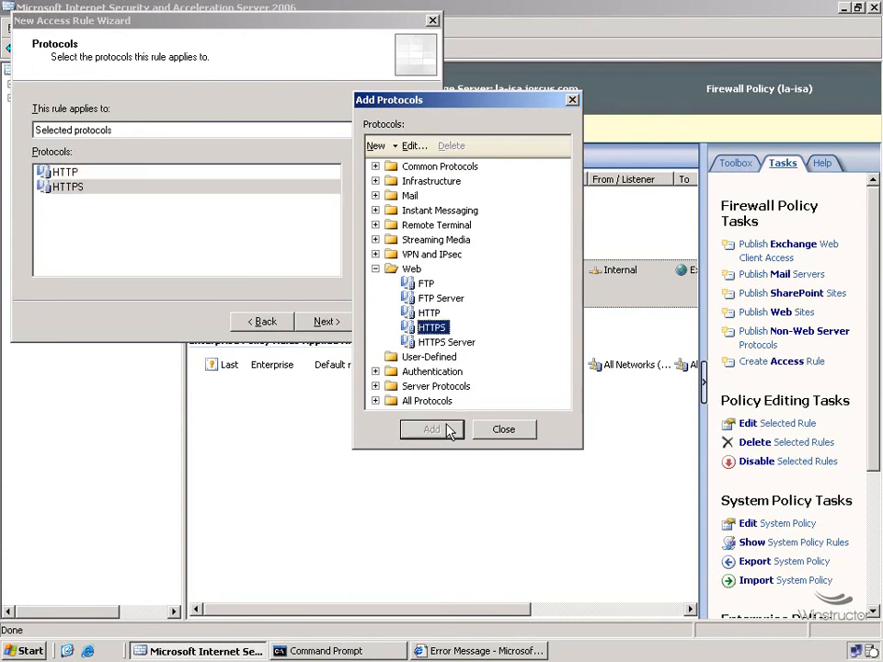
{"action": "left_click", "coordinate": [503, 429]}
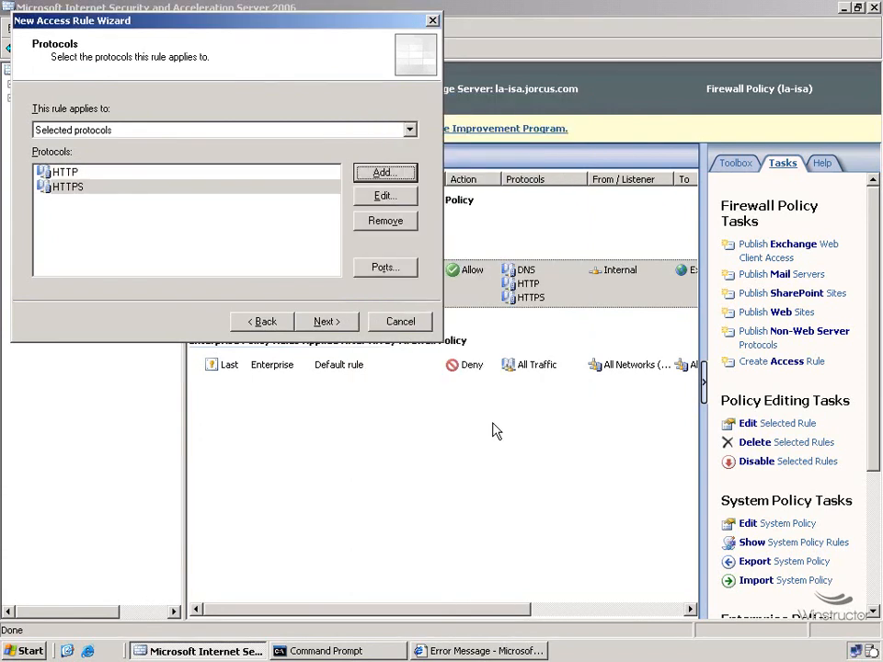
{"action": "left_click", "coordinate": [330, 328]}
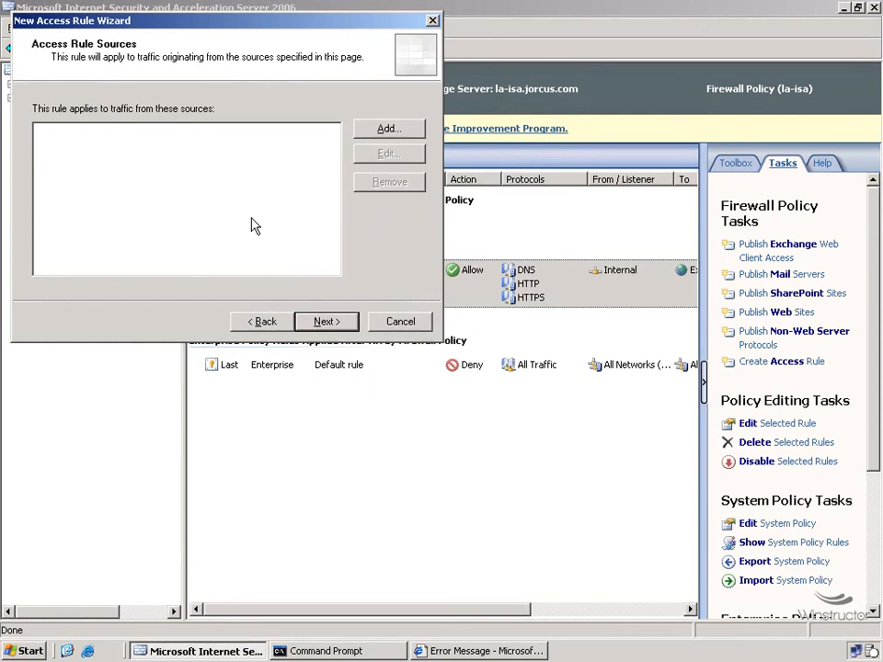
Step: Add the Local Host network as the access rule's traffic source
{"action": "left_click", "coordinate": [394, 131]}
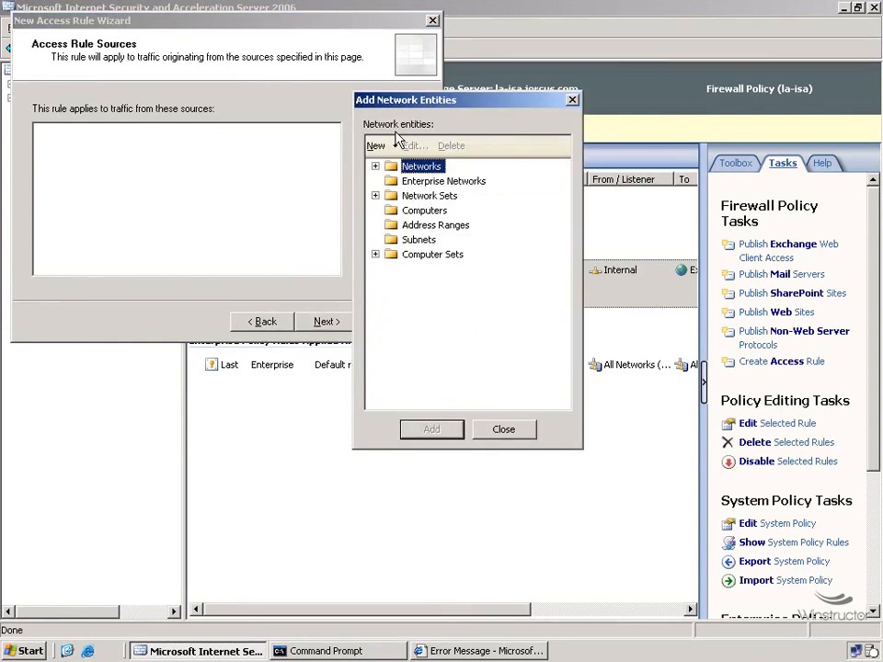
{"action": "left_click", "coordinate": [375, 166]}
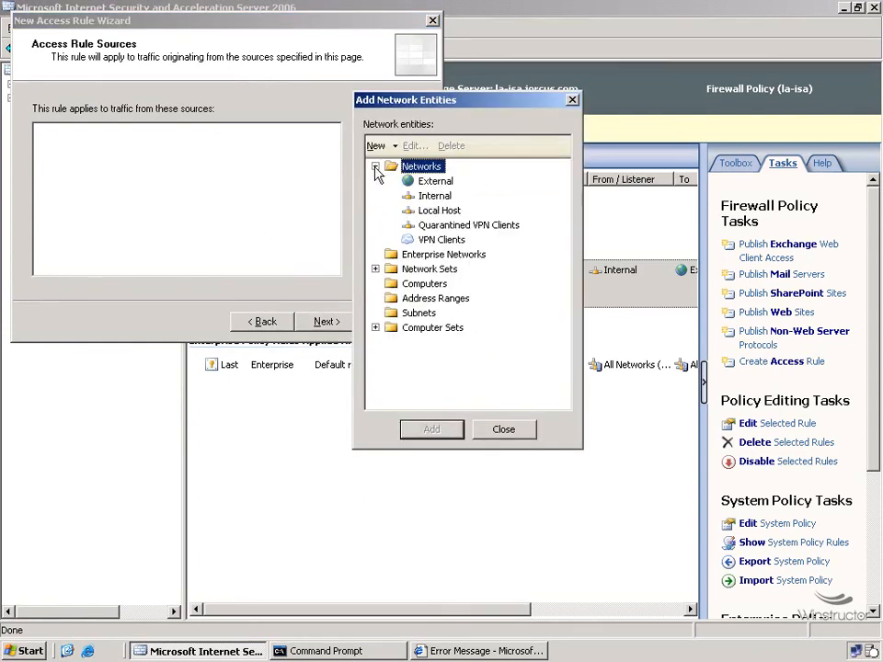
{"action": "left_click", "coordinate": [449, 210]}
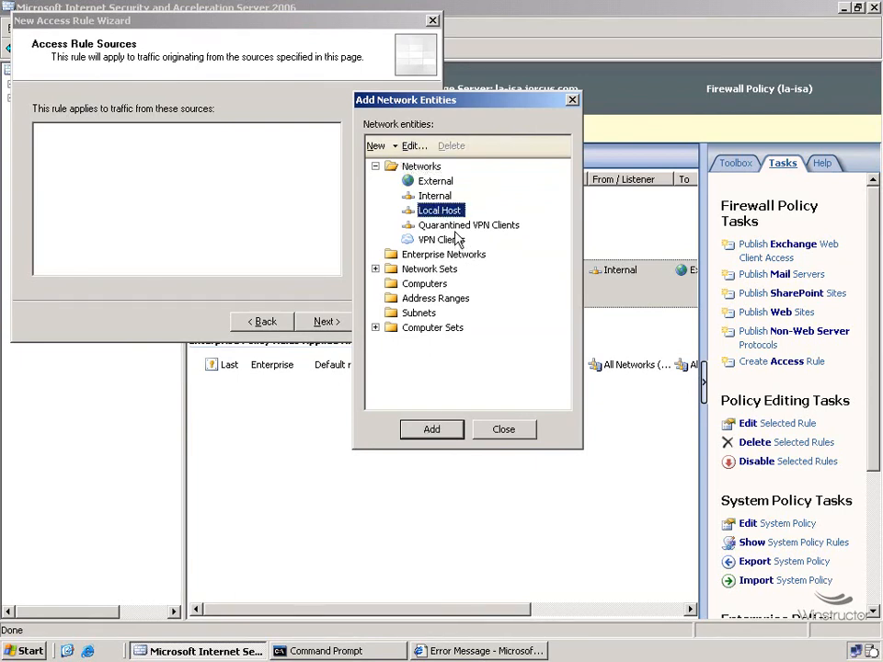
{"action": "left_click", "coordinate": [447, 430]}
{"action": "left_click", "coordinate": [504, 431]}
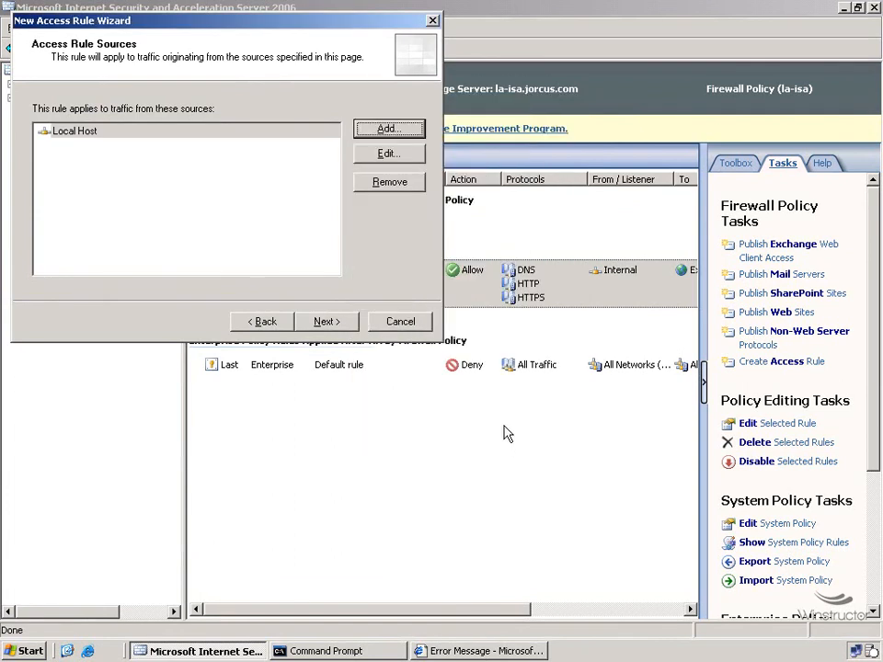
{"action": "left_click", "coordinate": [336, 322]}
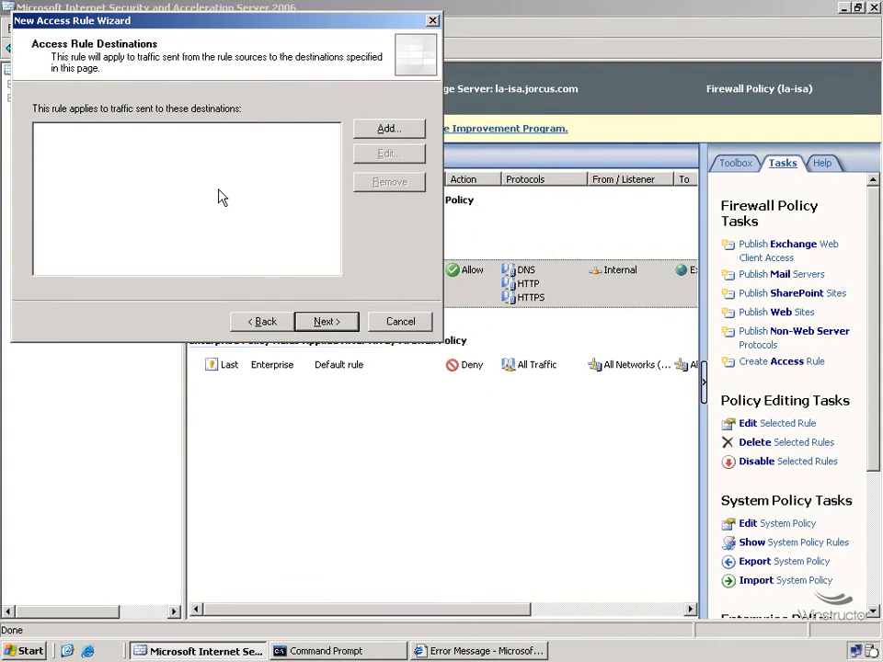
Step: Add the External network as the access rule's destination
{"action": "left_click", "coordinate": [401, 132]}
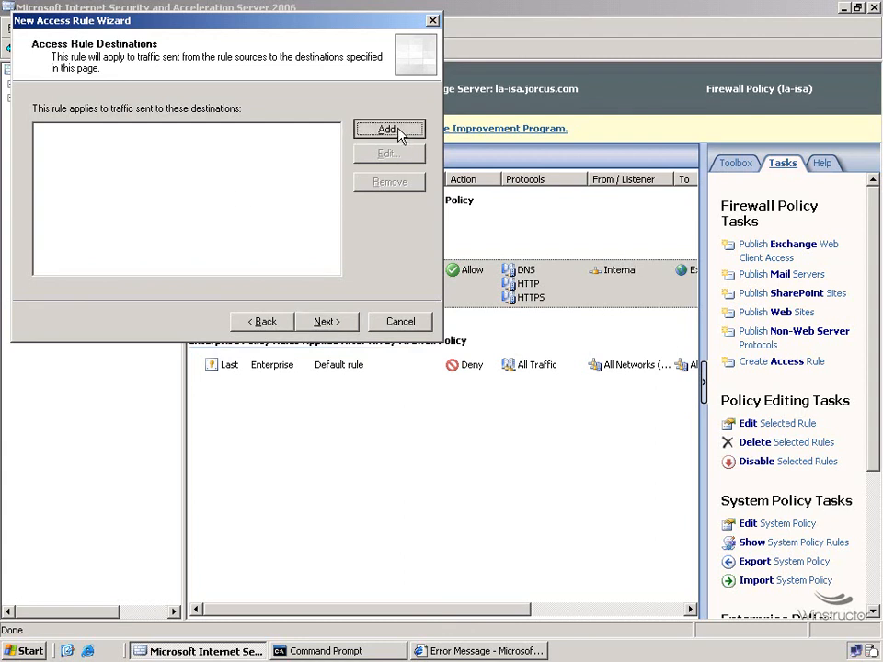
{"action": "left_click", "coordinate": [375, 167]}
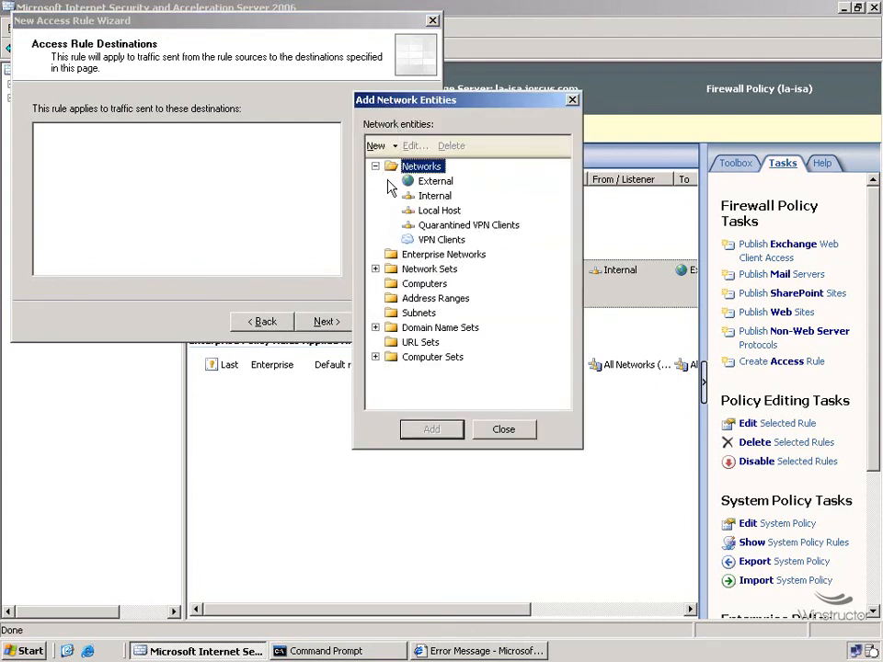
{"action": "left_click", "coordinate": [447, 183]}
{"action": "left_click", "coordinate": [435, 431]}
{"action": "left_click", "coordinate": [502, 430]}
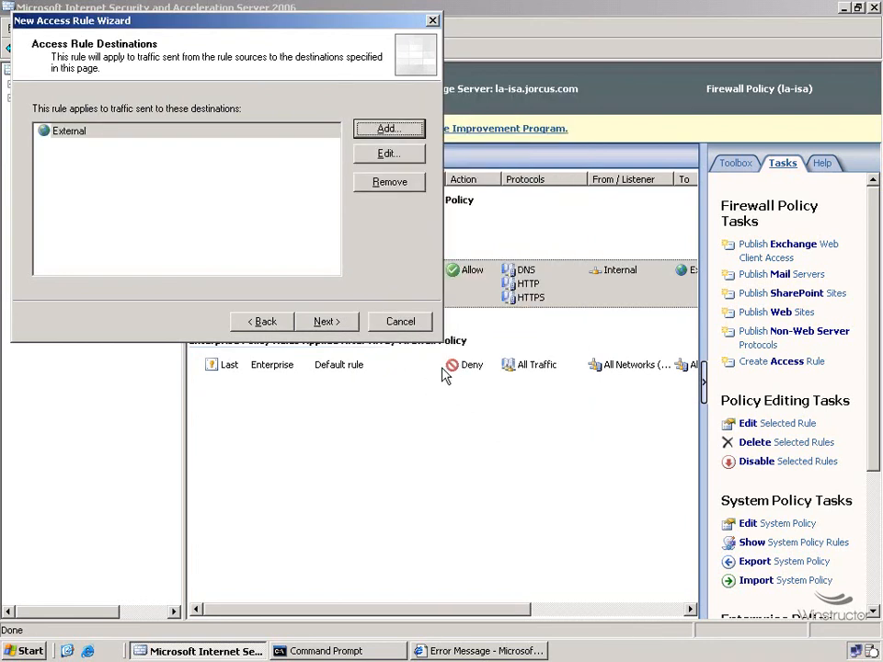
{"action": "left_click", "coordinate": [326, 322]}
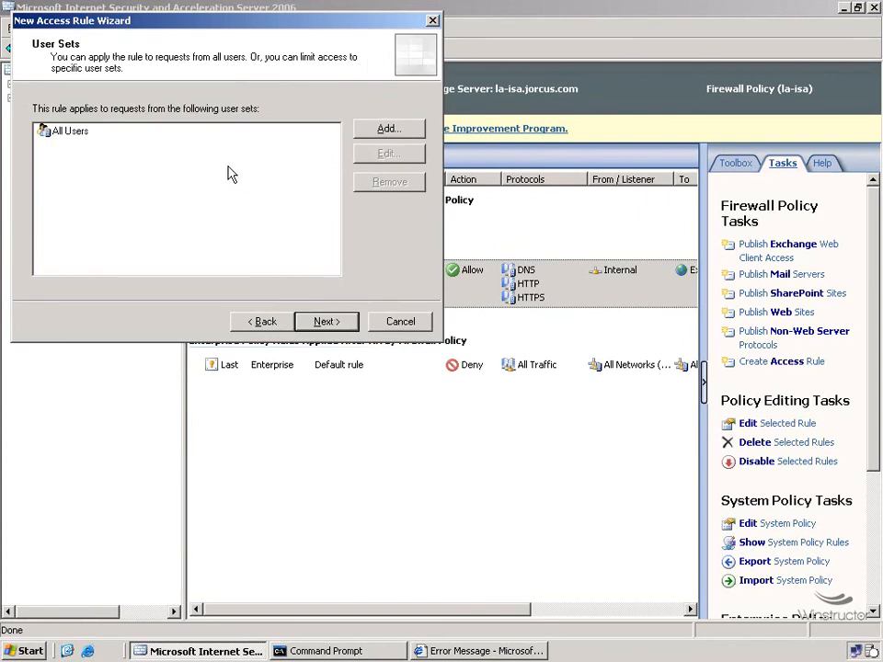
Step: Keep All Users as the rule's user set and finish creating the access rule
{"action": "left_click", "coordinate": [76, 132]}
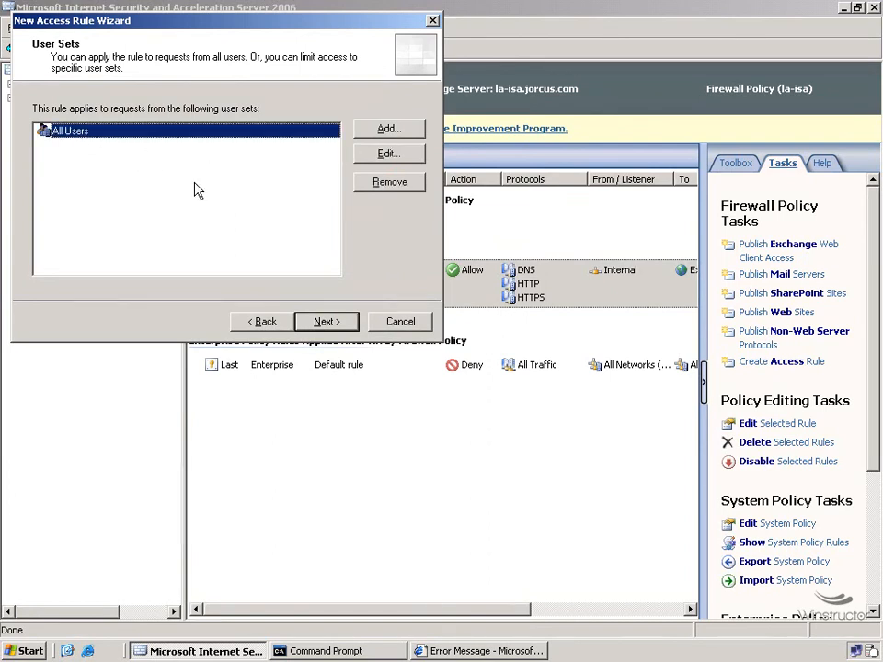
{"action": "left_click", "coordinate": [333, 324]}
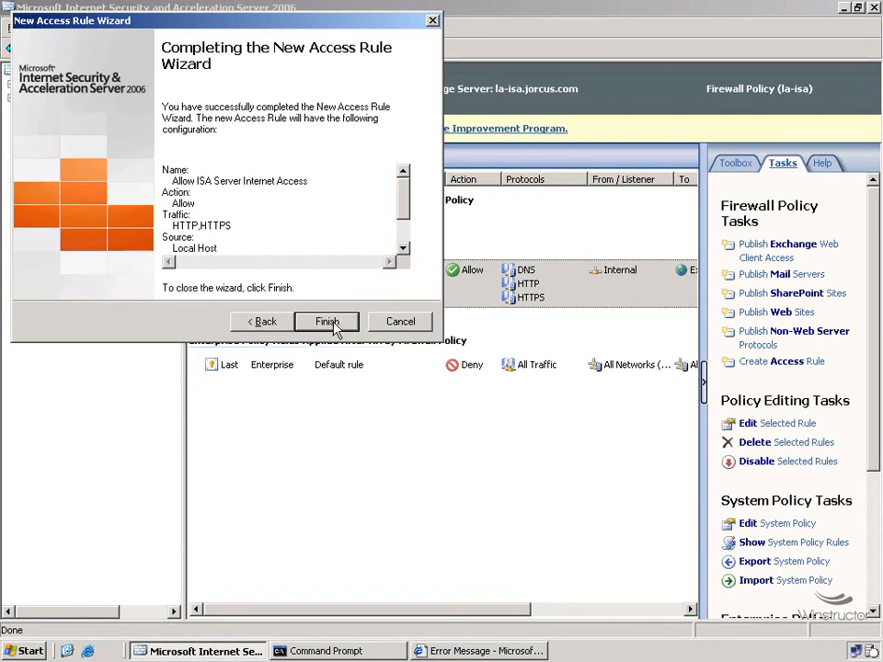
{"action": "left_click", "coordinate": [327, 322]}
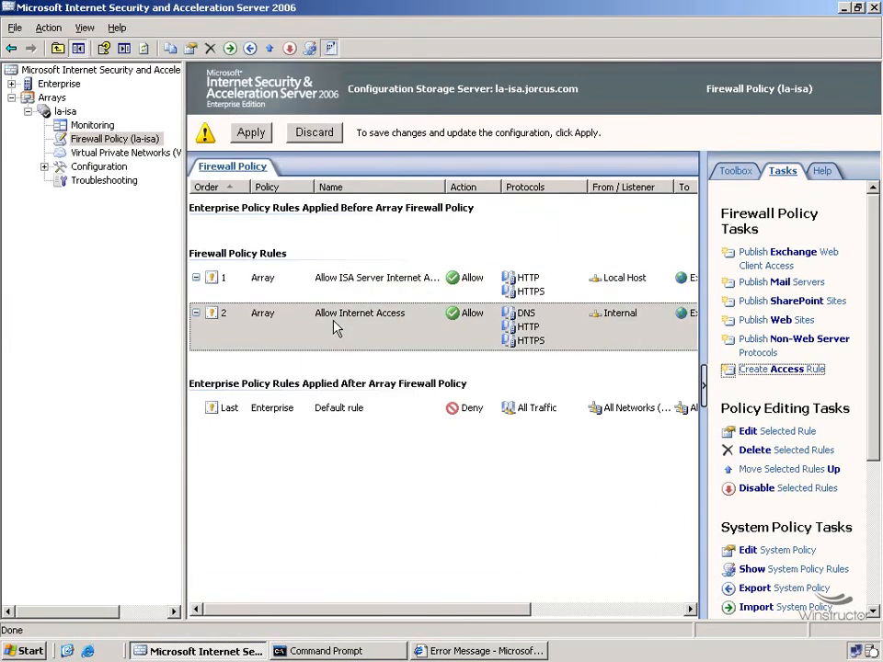
Step: Select the new ISA Server Internet access rule and apply the firewall policy changes to the configuration
{"action": "left_click", "coordinate": [366, 293]}
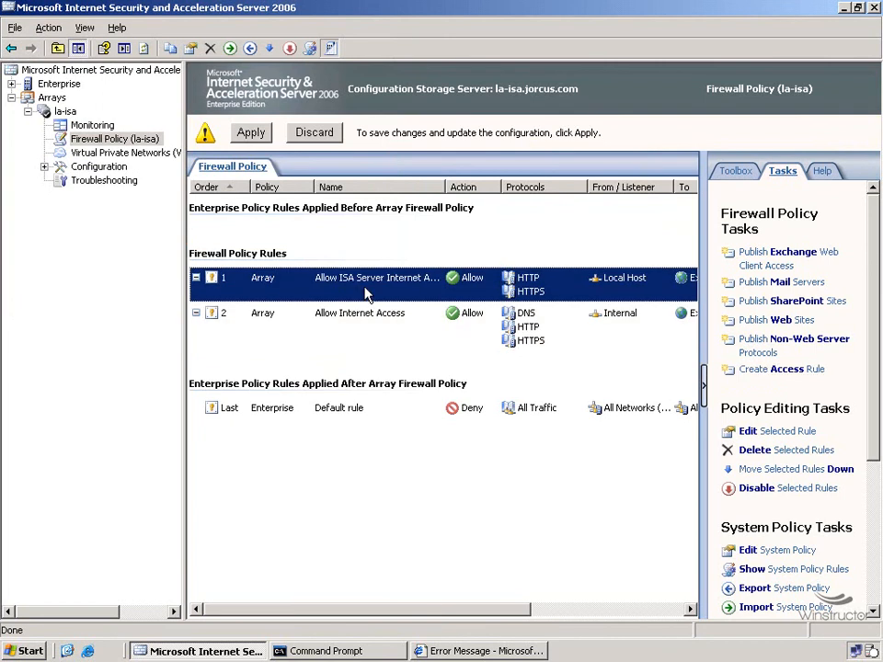
{"action": "left_click", "coordinate": [251, 134]}
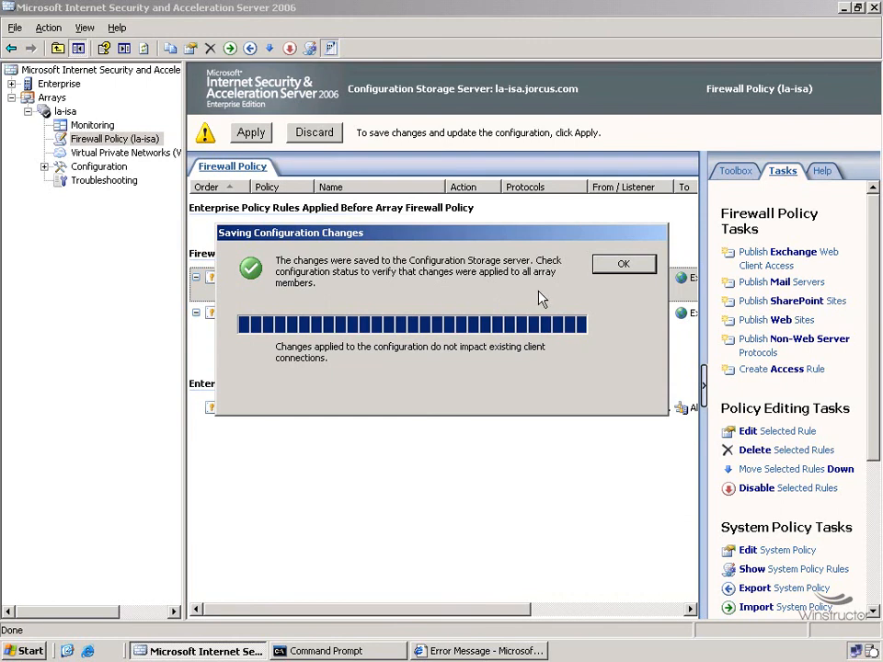
{"action": "left_click", "coordinate": [626, 267]}
Step: Switch to Internet Explorer and reload the blocked Google page to test Internet access from the ISA Server
{"action": "left_click", "coordinate": [436, 279]}
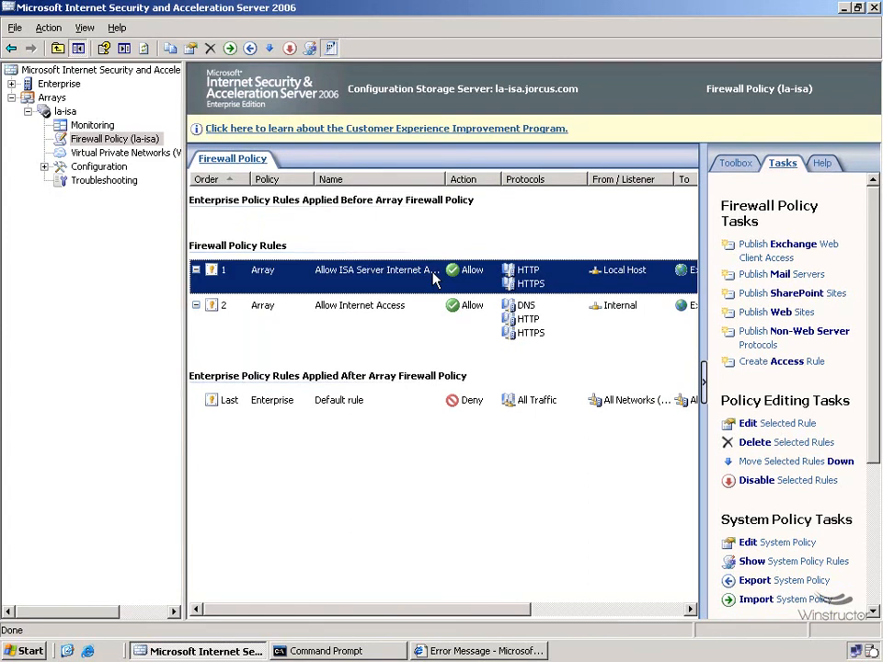
{"action": "left_click", "coordinate": [493, 651]}
{"action": "key", "text": "F5"}
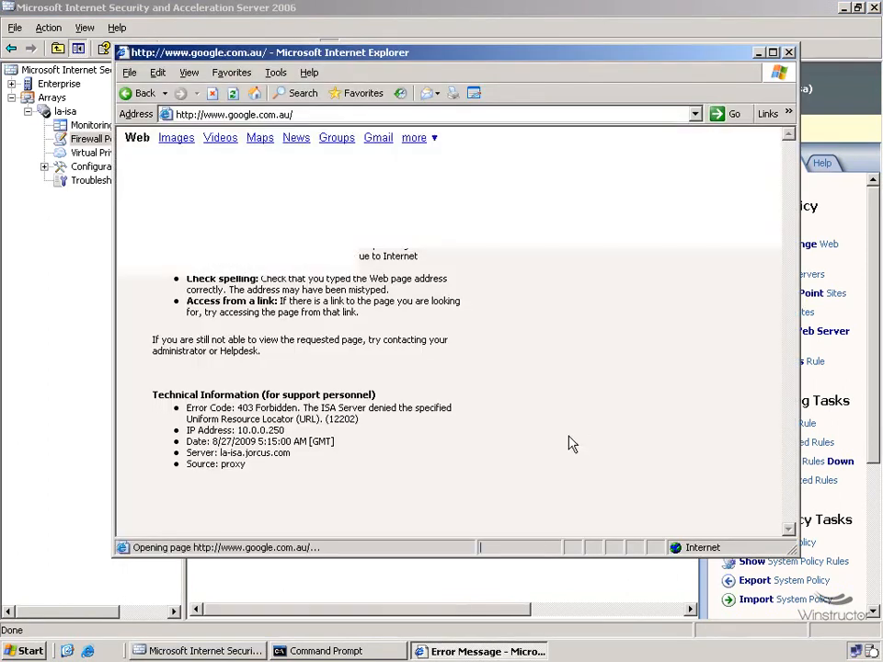